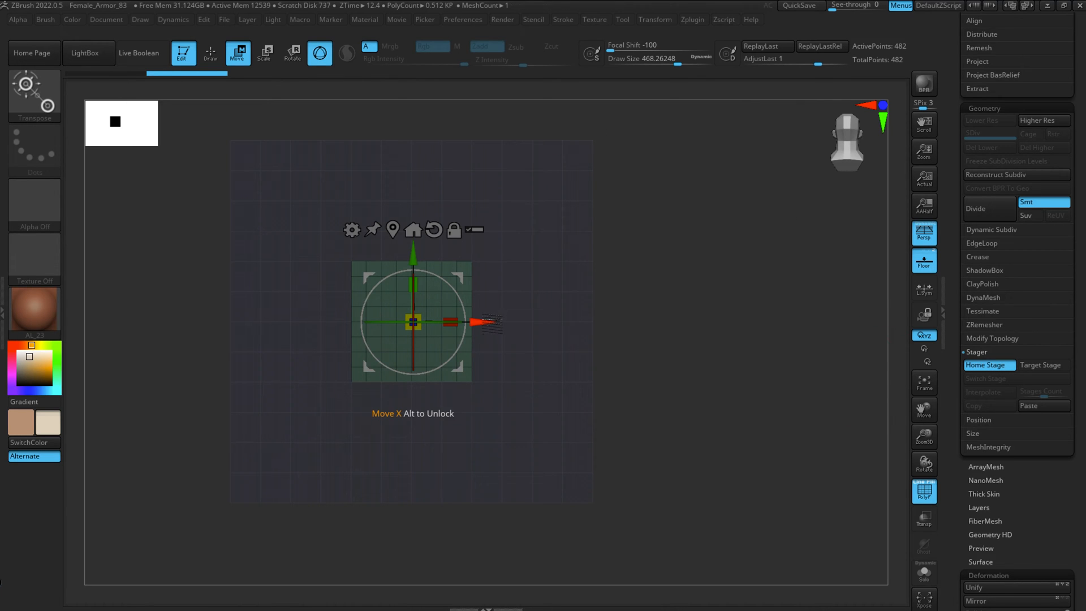
# Move the cube away from the origin along X, rotate it diagonally, and store that placement as its target stage.
pyautogui.moveTo(487, 323); pyautogui.dragTo(858, 323)
pyautogui.moveTo(783, 254); pyautogui.dragTo(762, 352)
pyautogui.moveTo(765, 393); pyautogui.dragTo(761, 361)
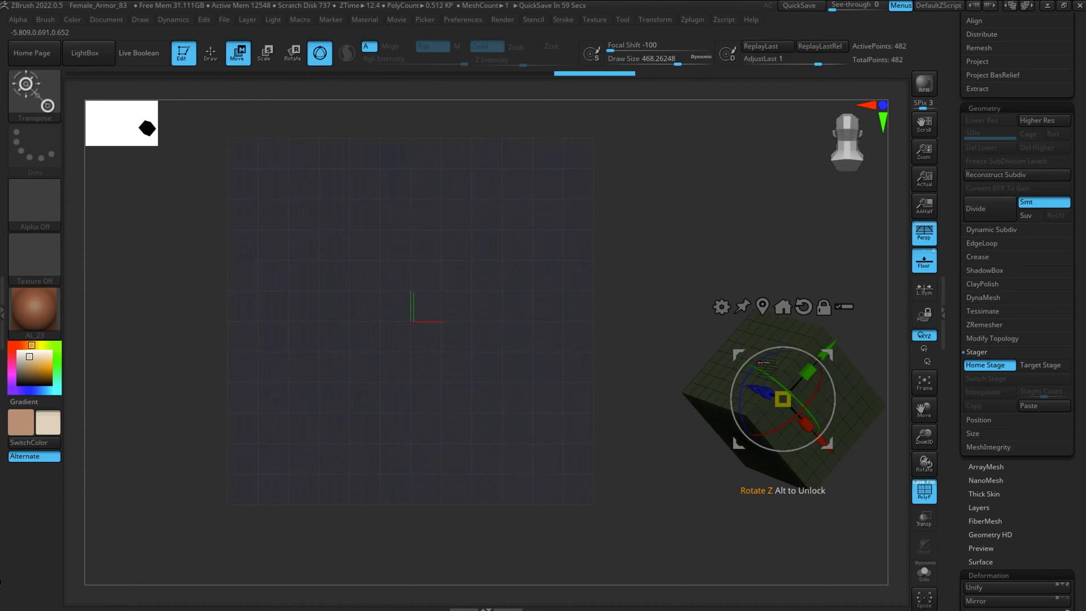
pyautogui.click(1032, 366)
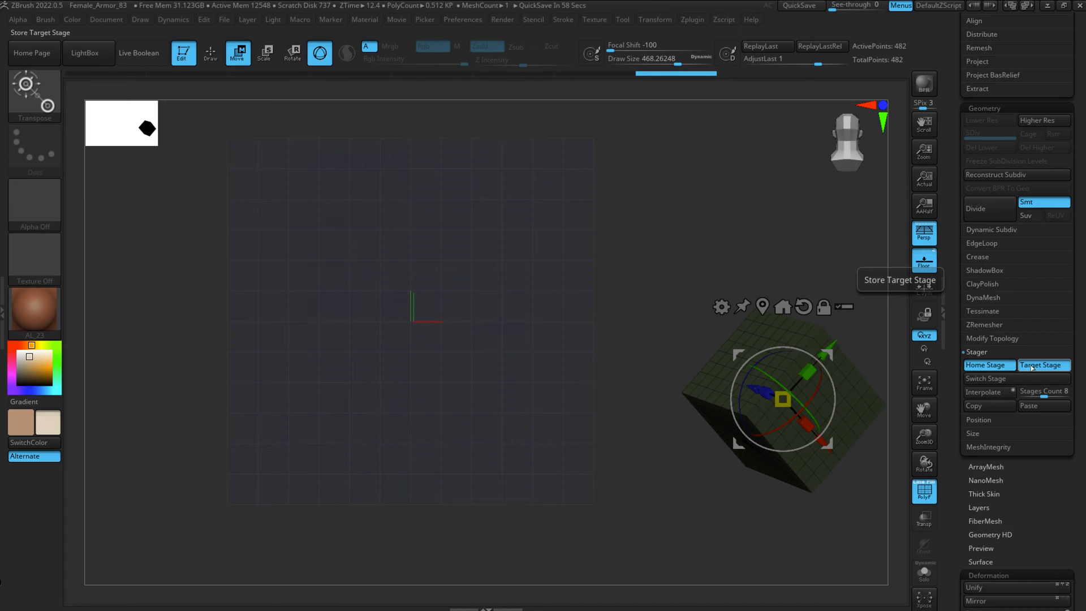
# Switch the cube back and forth between its two stages, finishing at the home stage.
pyautogui.click(1030, 380)
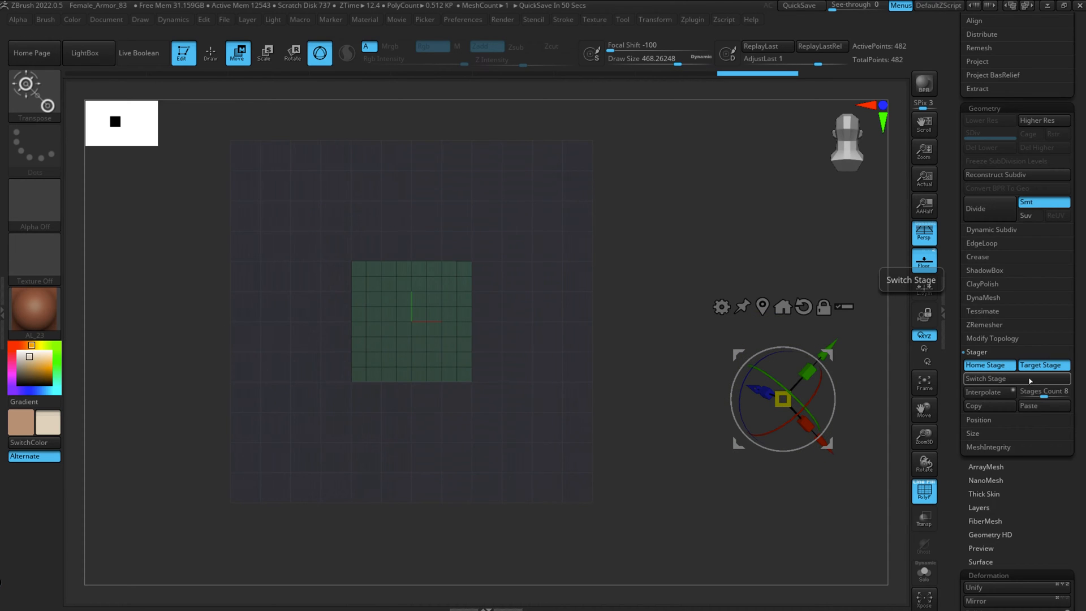
pyautogui.click(1031, 380)
pyautogui.click(1031, 380)
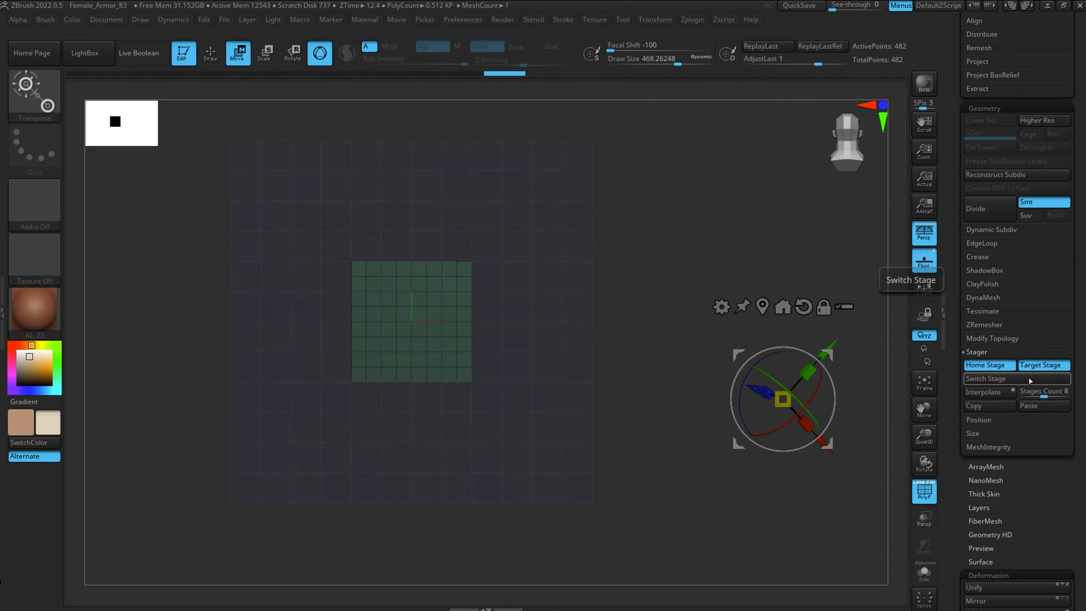
pyautogui.click(1031, 380)
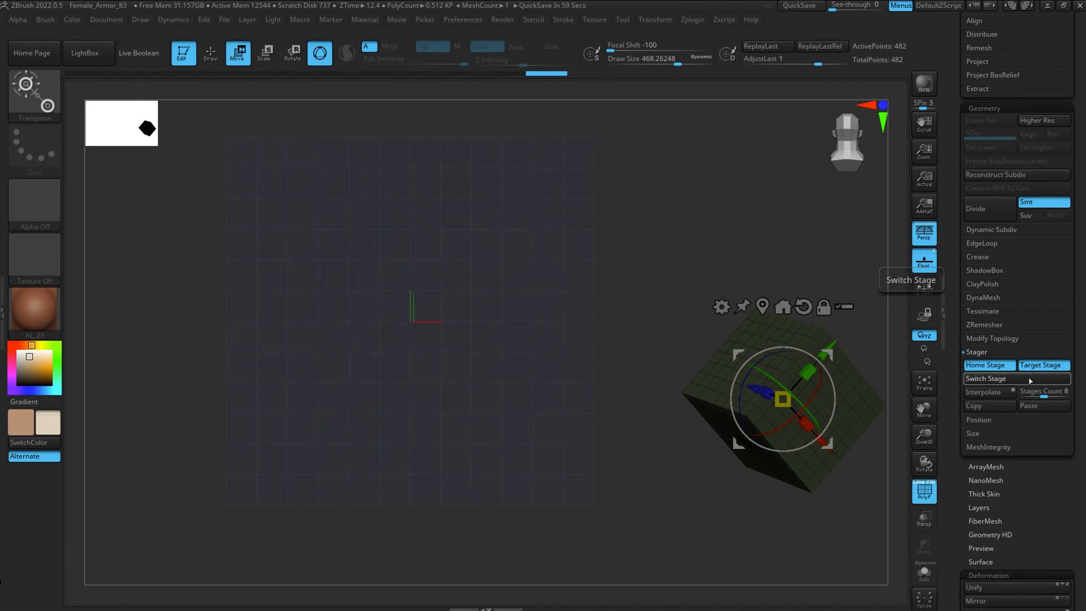
pyautogui.click(1030, 381)
# Reshape the cube at its home stage with the Move brush, bulging the sides and pulling the top and bottom outward.
pyautogui.press('q')
pyautogui.press('space')
pyautogui.moveTo(440, 287)
pyautogui.mouseDown()
pyautogui.moveTo(451, 284)
pyautogui.moveTo(443, 323)
pyautogui.mouseUp()
pyautogui.hotkey('ctrl', 'z')
pyautogui.press('w')
pyautogui.press('q')
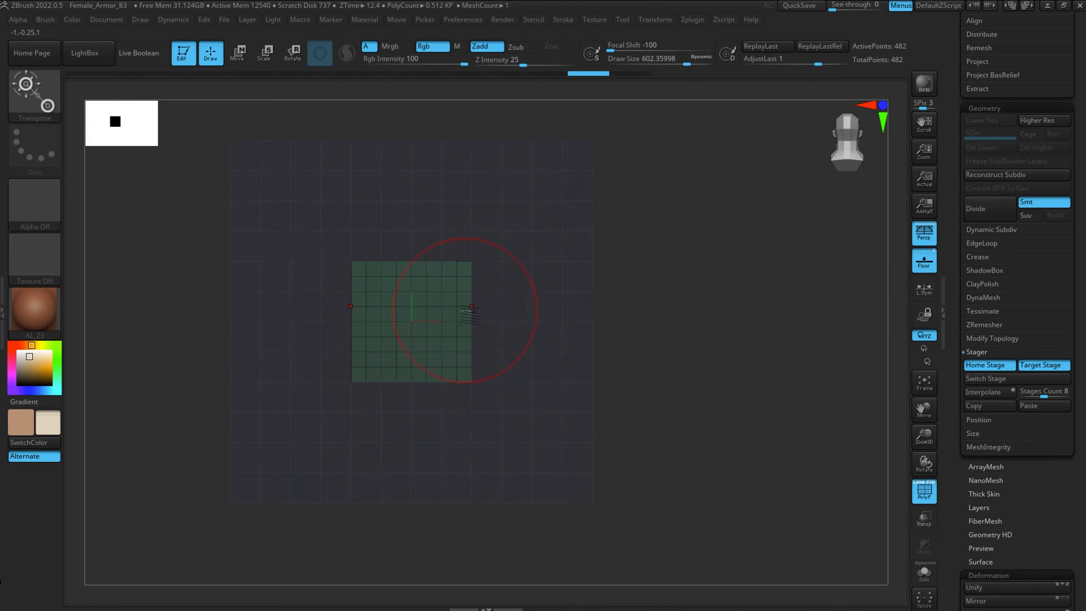
pyautogui.moveTo(470, 317); pyautogui.dragTo(479, 318)
pyautogui.moveTo(438, 366); pyautogui.dragTo(435, 410)
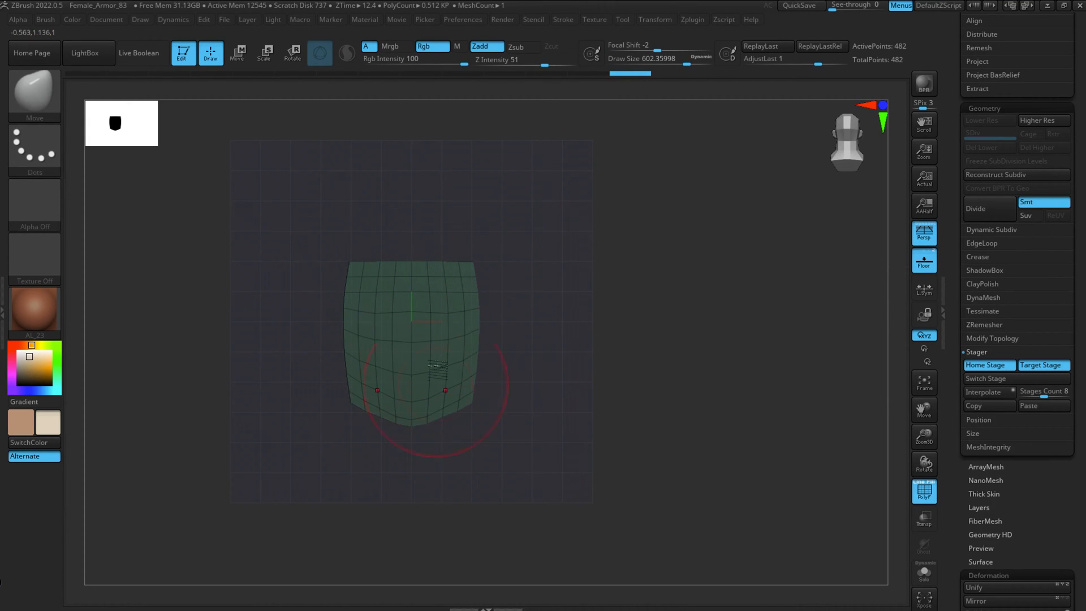
pyautogui.moveTo(425, 272); pyautogui.dragTo(426, 221)
pyautogui.moveTo(454, 288); pyautogui.dragTo(462, 270)
pyautogui.moveTo(485, 334); pyautogui.dragTo(479, 339)
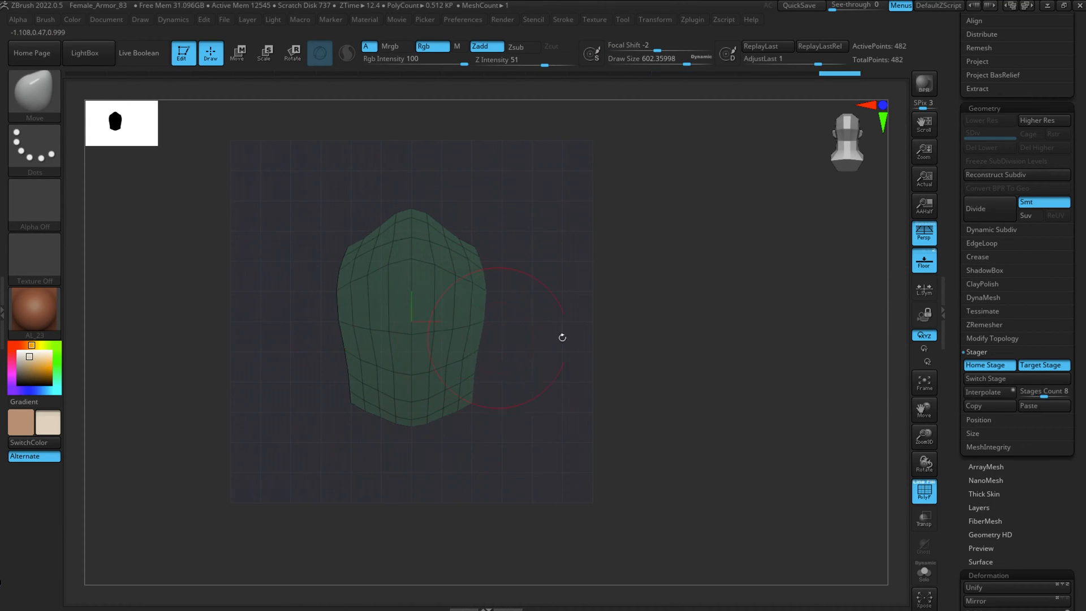
# Interpolate the reshaped cube between its home and target stages.
pyautogui.click(989, 390)
pyautogui.moveTo(620, 391); pyautogui.dragTo(687, 281)
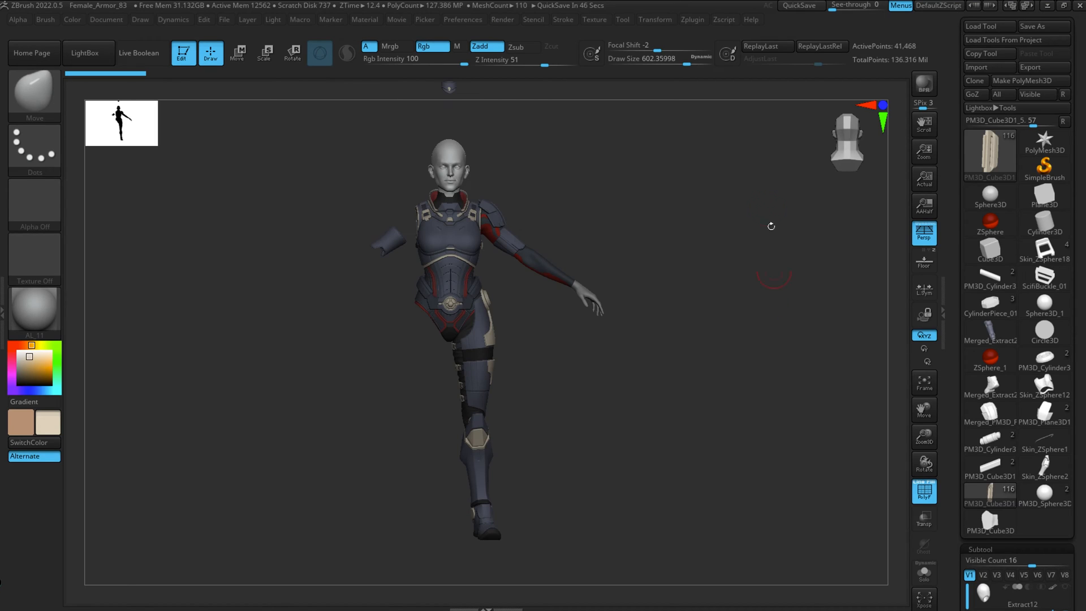
# Select the forearm sleeve subtool on the armored character and activate the Move brush.
pyautogui.keyDown('alt'); pyautogui.moveTo(750, 406); pyautogui.dragTo(957, 547); pyautogui.keyUp('alt')
pyautogui.keyDown('alt'); pyautogui.moveTo(618, 322); pyautogui.dragTo(661, 402); pyautogui.keyUp('alt')
pyautogui.keyDown('alt'); pyautogui.moveTo(843, 409); pyautogui.dragTo(755, 356); pyautogui.keyUp('alt')
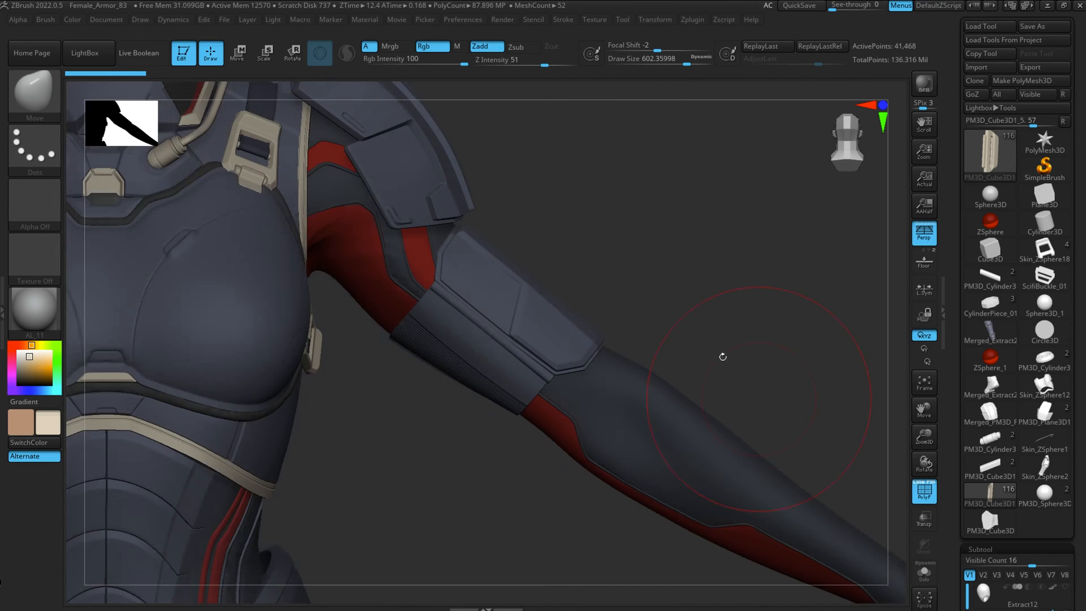
pyautogui.moveTo(723, 357); pyautogui.dragTo(562, 255)
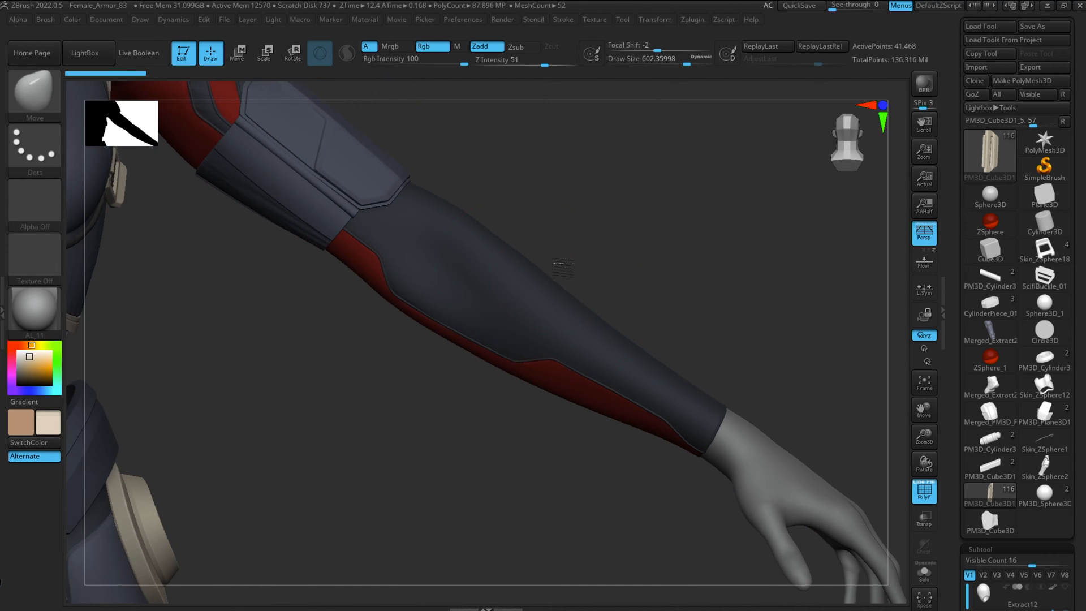
pyautogui.keyDown('alt'); pyautogui.click(502, 249); pyautogui.keyUp('alt')
pyautogui.press('b')
pyautogui.press('m')
pyautogui.press('v')
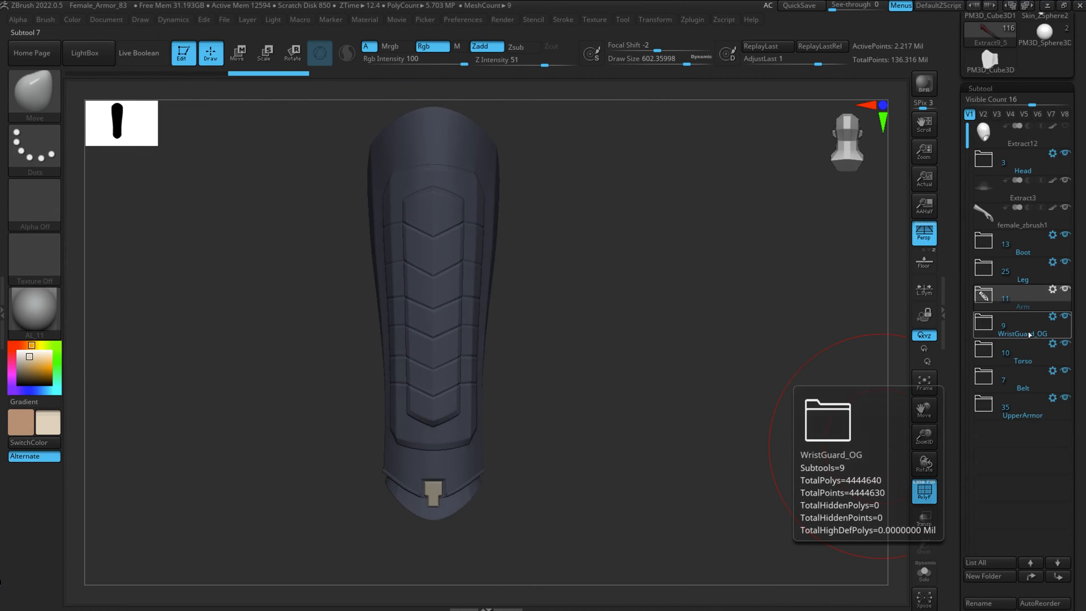
# Merge the WristGuard_OG folder into a single mesh and select that mesh with polyframe display off.
pyautogui.click(1052, 317)
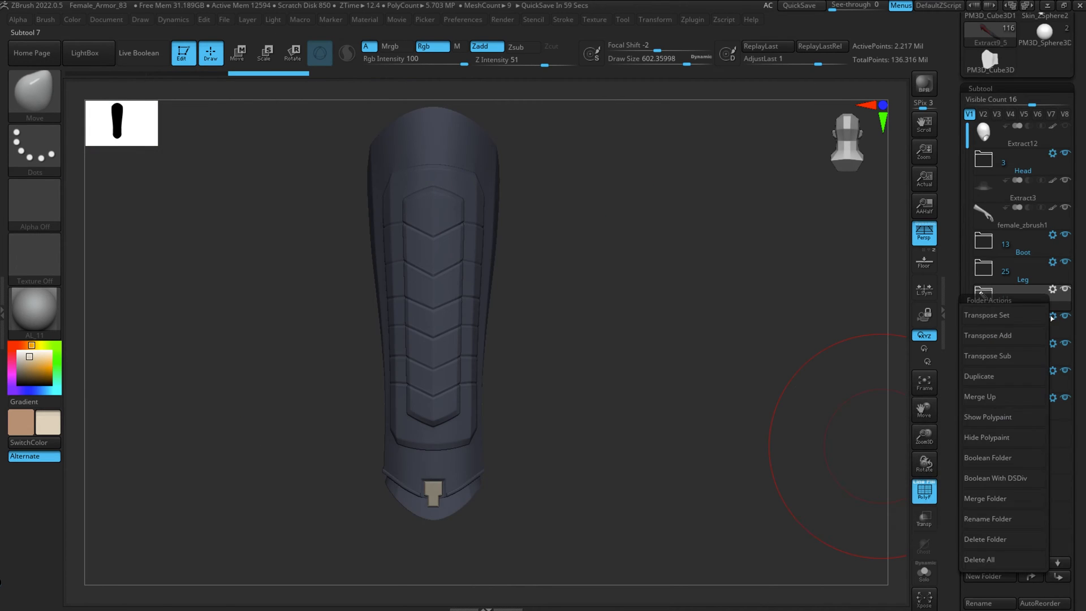
pyautogui.click(990, 499)
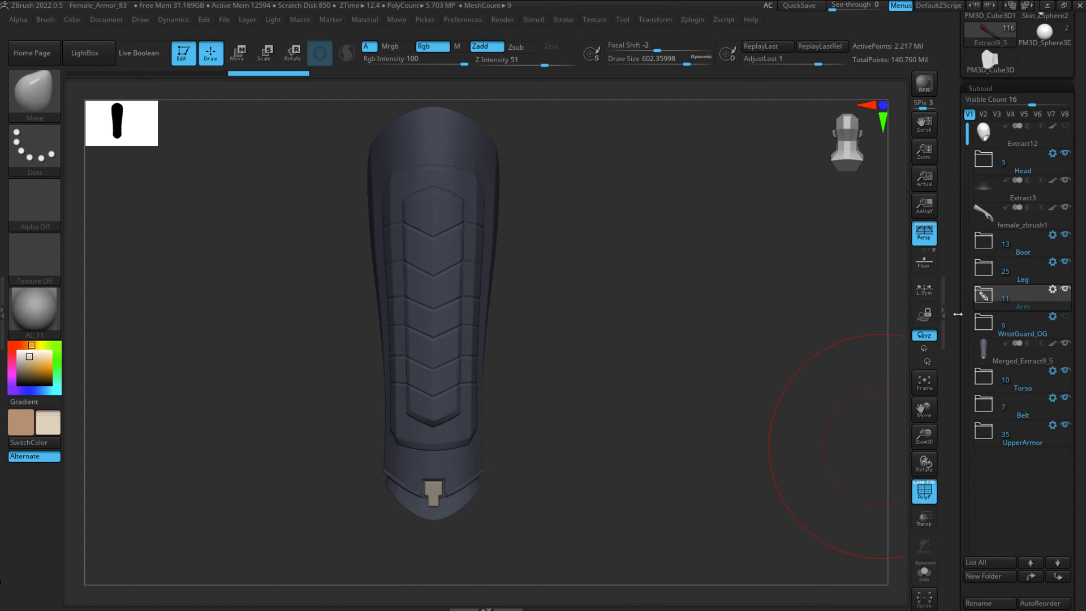
pyautogui.click(994, 361)
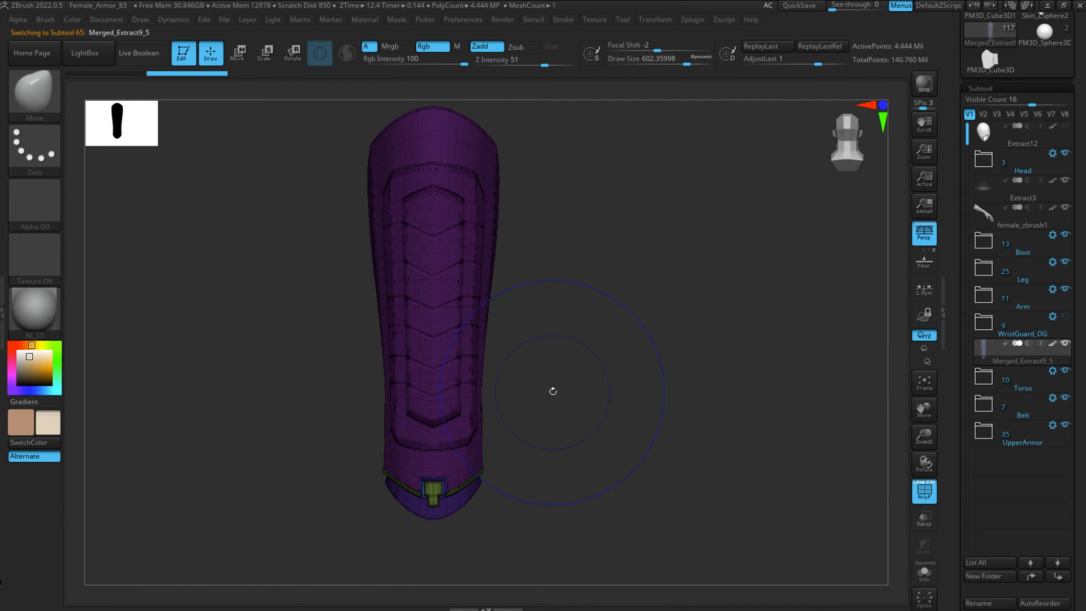
pyautogui.hotkey('shift', 'f')
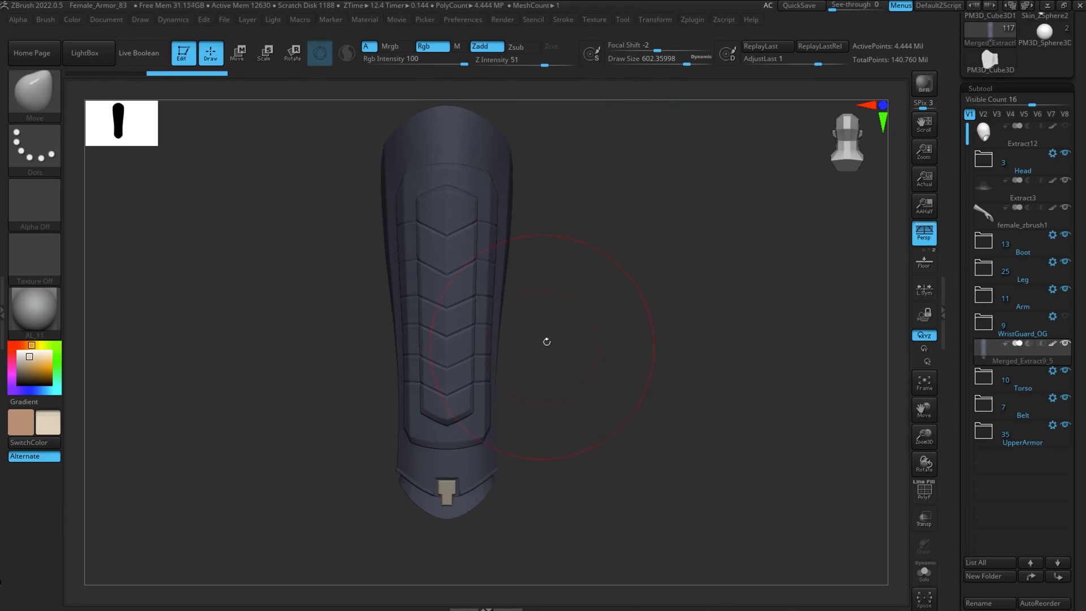
# Store the merged wrist guard's placement above the head as its home stage and move the guard beside the forearm.
pyautogui.moveTo(930, 443)
pyautogui.mouseDown()
pyautogui.moveTo(934, 456)
pyautogui.moveTo(958, 279)
pyautogui.moveTo(972, 317)
pyautogui.mouseUp()
pyautogui.click(924, 384)
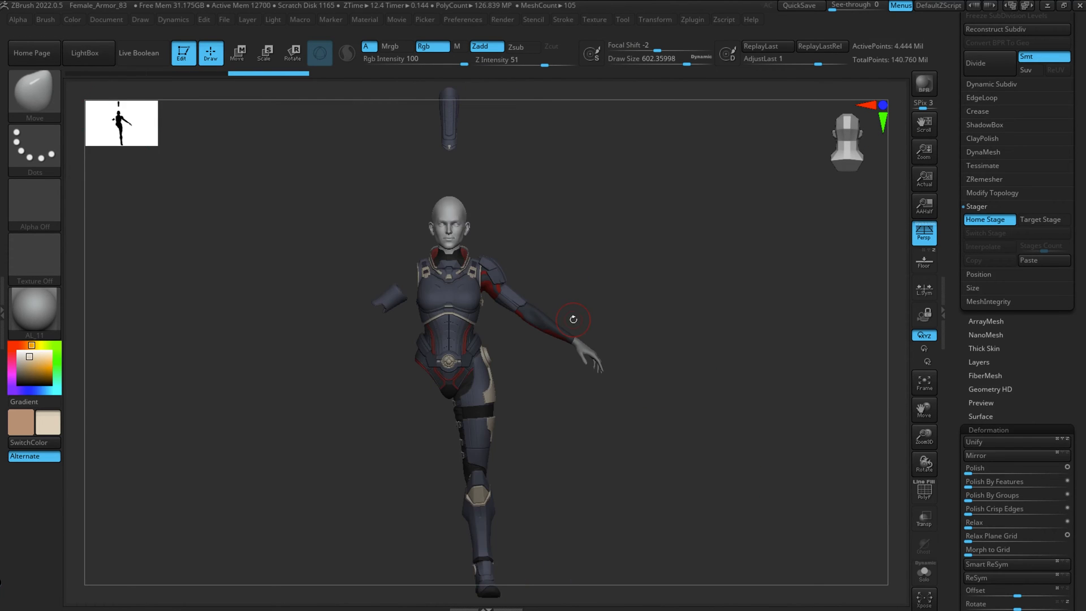
pyautogui.press('w')
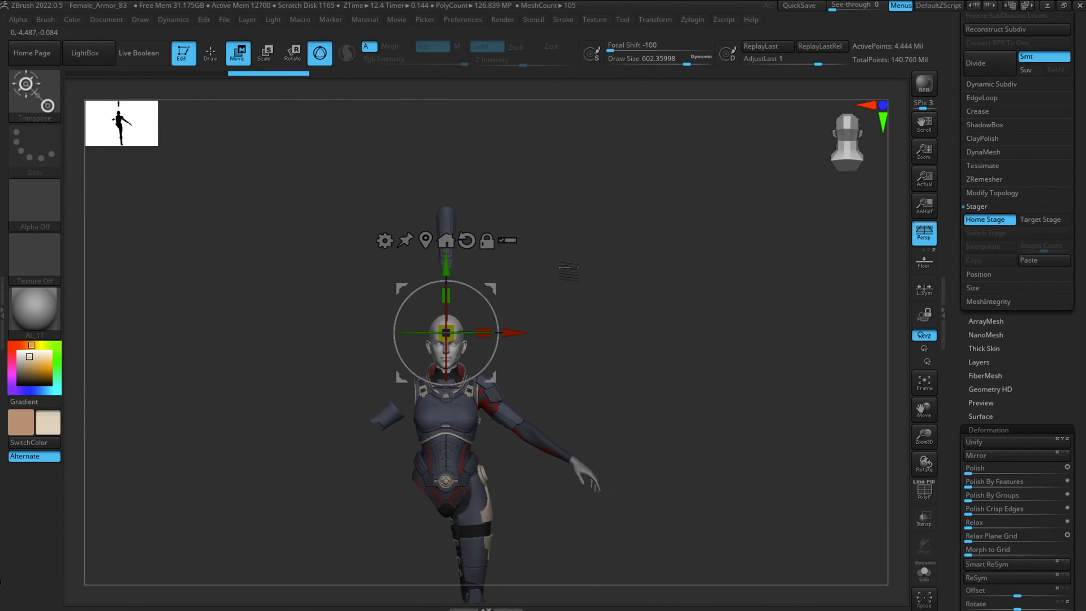
pyautogui.keyDown('alt'); pyautogui.click(427, 237); pyautogui.keyUp('alt')
pyautogui.moveTo(446, 169); pyautogui.dragTo(468, 360)
pyautogui.moveTo(513, 432); pyautogui.dragTo(603, 431)
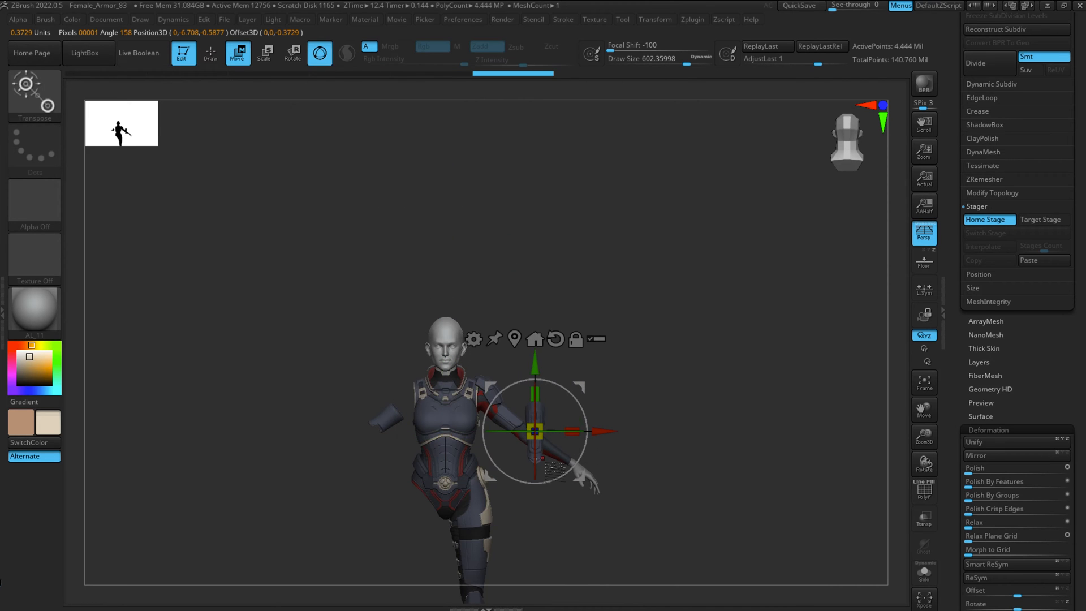
# Rotate the wrist guard to match the forearm's angle and slide it along the arm toward the wrist.
pyautogui.moveTo(546, 402); pyautogui.dragTo(512, 397)
pyautogui.keyDown('ctrl'); pyautogui.moveTo(650, 362); pyautogui.dragTo(650, 283, button='right'); pyautogui.keyUp('ctrl')
pyautogui.moveTo(527, 341); pyautogui.dragTo(542, 353)
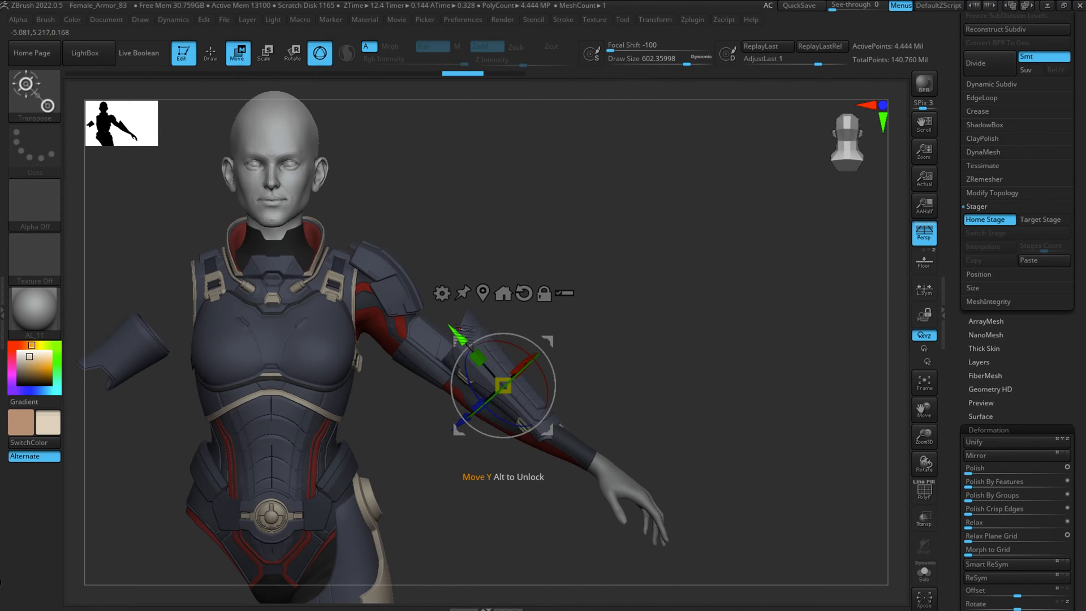
pyautogui.moveTo(454, 336); pyautogui.dragTo(486, 368)
pyautogui.moveTo(579, 394); pyautogui.dragTo(560, 382)
pyautogui.moveTo(522, 480); pyautogui.dragTo(520, 484)
# Adjust the wrist guard's position and rotation in small amounts so it wraps around the forearm.
pyautogui.moveTo(668, 447); pyautogui.dragTo(588, 444, button='right')
pyautogui.moveTo(600, 417); pyautogui.dragTo(596, 418)
pyautogui.moveTo(679, 407); pyautogui.dragTo(724, 408, button='right')
pyautogui.moveTo(577, 405); pyautogui.dragTo(580, 411)
pyautogui.moveTo(679, 390); pyautogui.dragTo(712, 351, button='right')
pyautogui.moveTo(596, 439); pyautogui.dragTo(598, 439)
pyautogui.moveTo(667, 317); pyautogui.dragTo(633, 441, button='right')
pyautogui.moveTo(478, 387); pyautogui.dragTo(481, 389)
pyautogui.moveTo(495, 483); pyautogui.dragTo(496, 480)
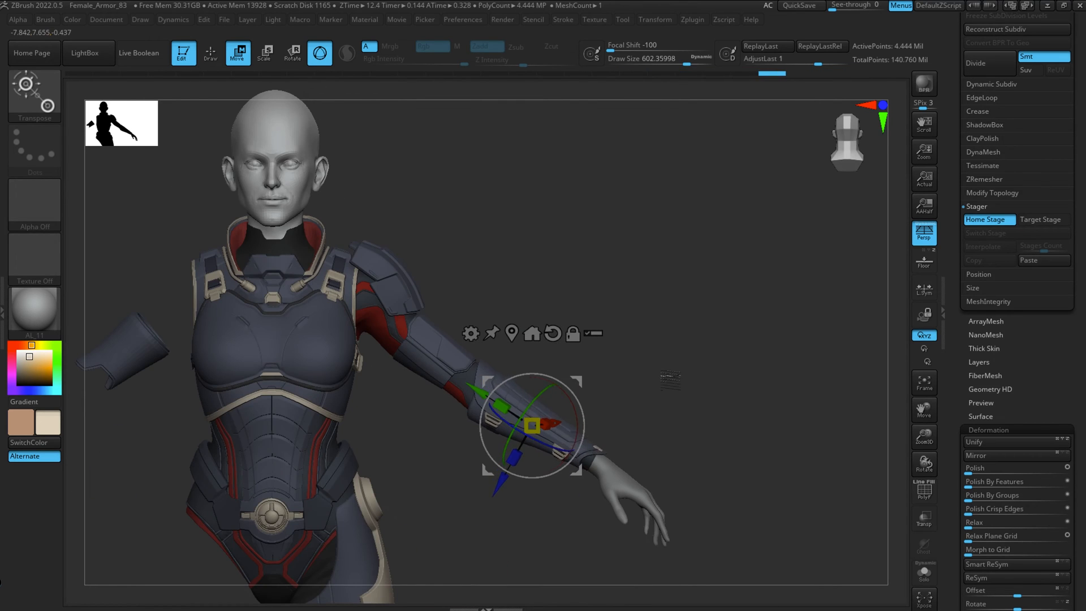
# Fine-tune the wrist guard's alignment with the forearm from the side and other angles, and return to Draw mode.
pyautogui.moveTo(668, 375); pyautogui.dragTo(650, 237, button='right')
pyautogui.moveTo(580, 410); pyautogui.dragTo(579, 406)
pyautogui.moveTo(644, 305); pyautogui.dragTo(543, 379, button='right')
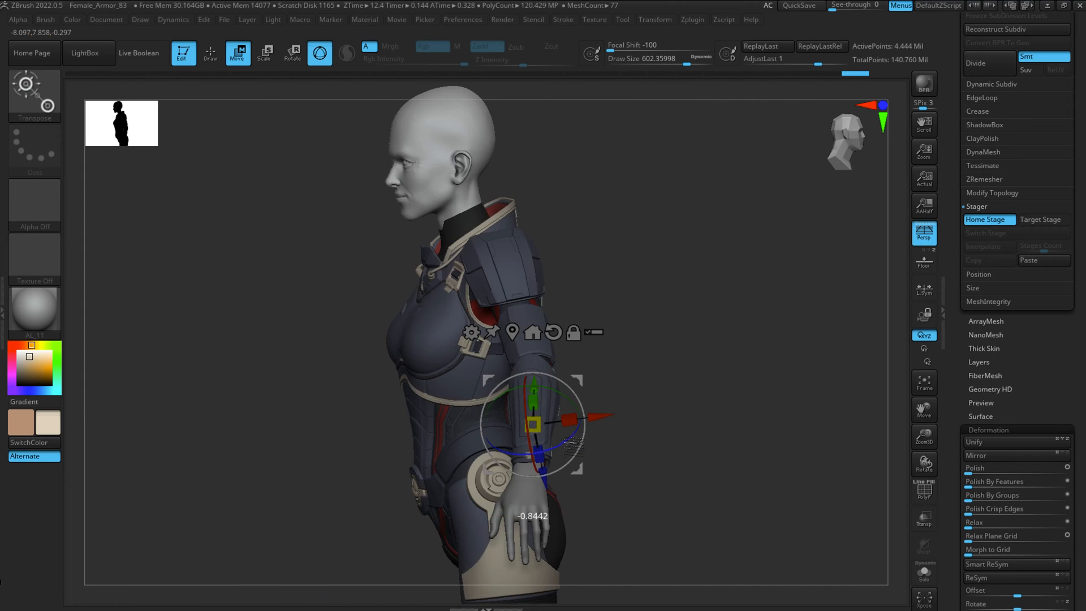
pyautogui.moveTo(594, 417); pyautogui.dragTo(592, 417)
pyautogui.moveTo(645, 379); pyautogui.dragTo(617, 391, button='right')
pyautogui.moveTo(540, 447); pyautogui.dragTo(541, 451)
pyautogui.moveTo(668, 452); pyautogui.dragTo(639, 543, button='right')
pyautogui.moveTo(554, 424); pyautogui.dragTo(534, 428)
pyautogui.press('r')
pyautogui.moveTo(724, 370); pyautogui.dragTo(645, 369, button='right')
pyautogui.moveTo(571, 422); pyautogui.dragTo(569, 422)
pyautogui.moveTo(673, 362)
pyautogui.mouseDown(button='right')
pyautogui.moveTo(747, 358)
pyautogui.moveTo(704, 344)
pyautogui.mouseUp(button='right')
pyautogui.press('q')
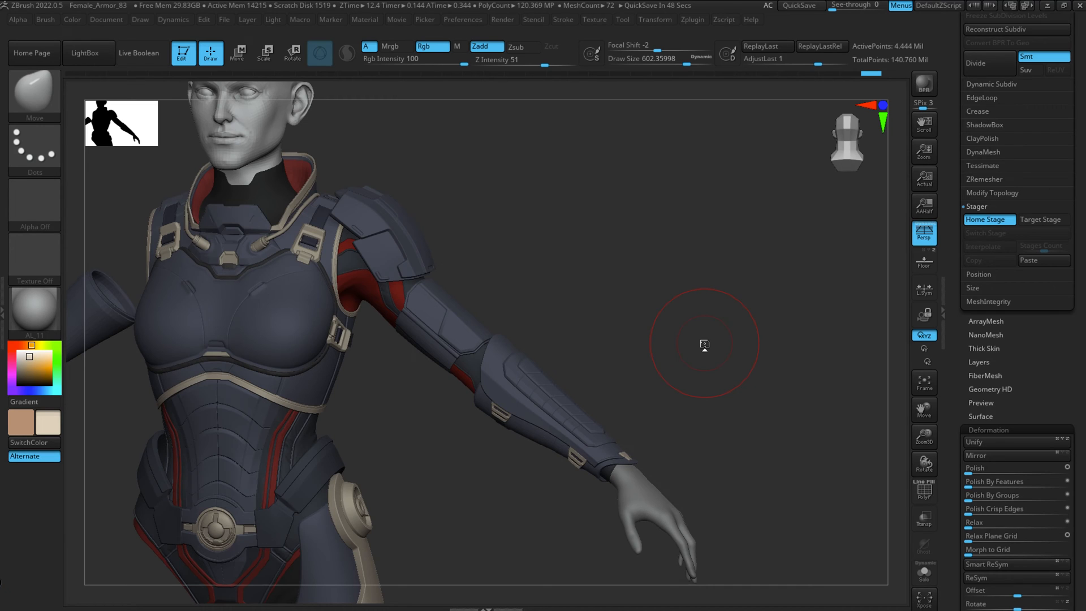
# Store the wrist guard's forearm placement as its target stage and switch it to the home stage and back.
pyautogui.click(1050, 222)
pyautogui.keyDown('alt'); pyautogui.moveTo(661, 268); pyautogui.dragTo(690, 319, button='right'); pyautogui.keyUp('alt')
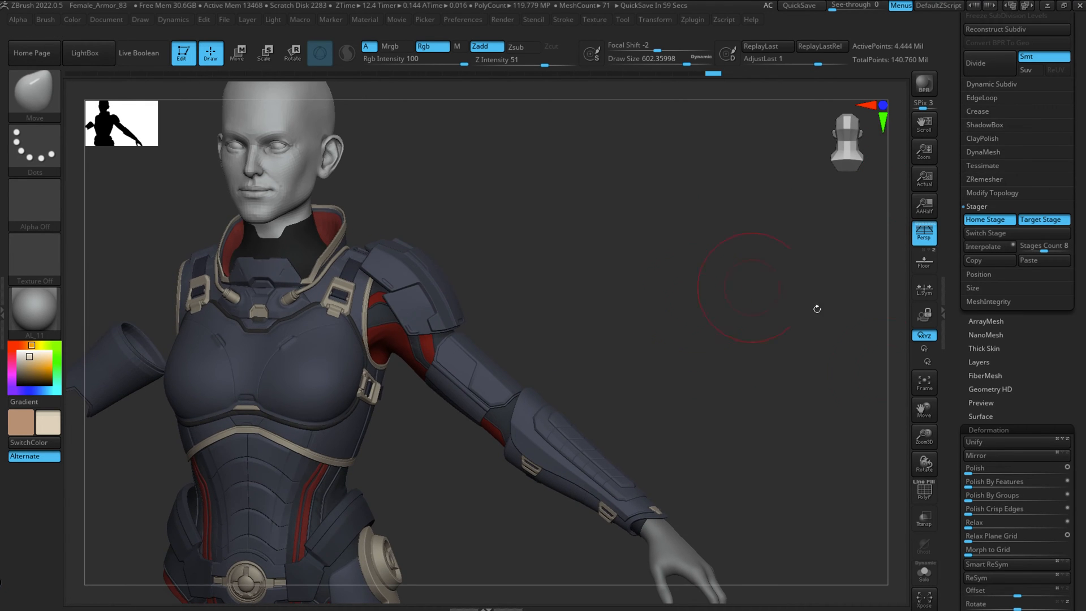
pyautogui.moveTo(925, 433); pyautogui.dragTo(926, 390)
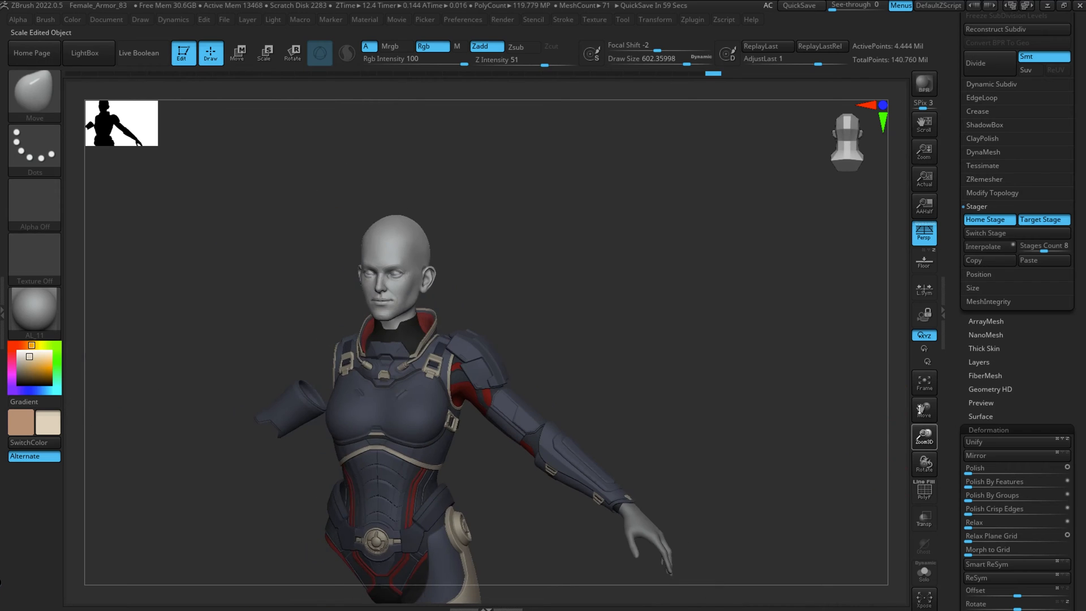
pyautogui.click(985, 233)
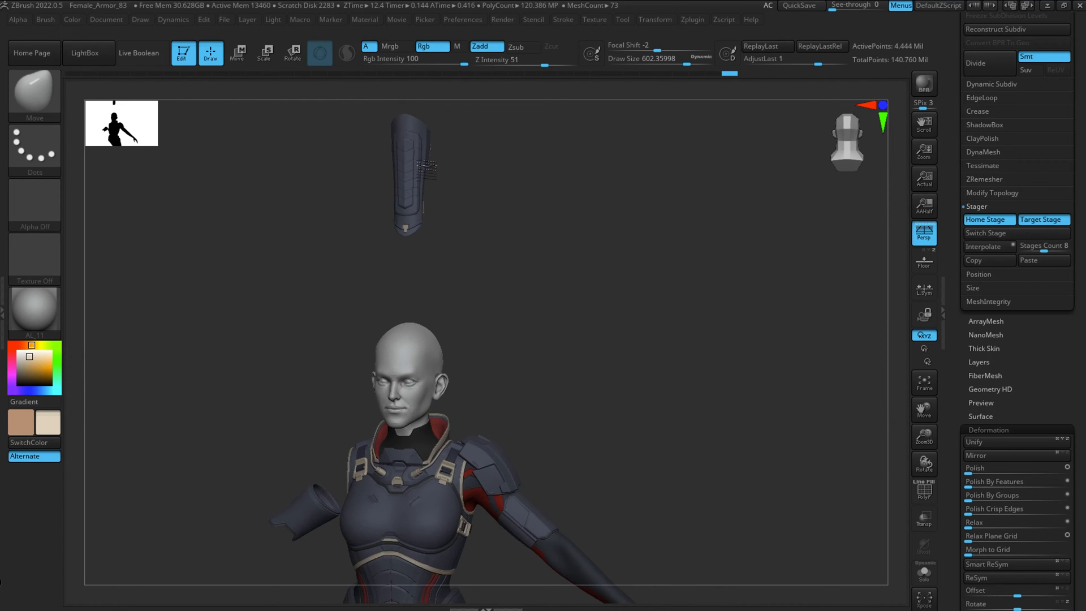
pyautogui.keyDown('shift'); pyautogui.moveTo(712, 264); pyautogui.dragTo(746, 274); pyautogui.keyUp('shift')
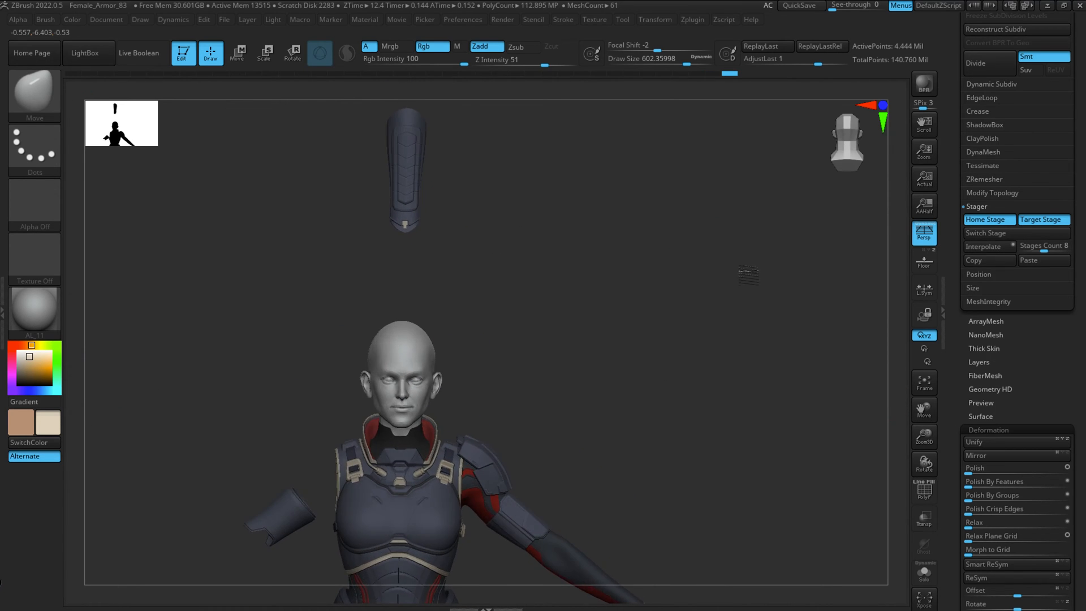
pyautogui.click(983, 233)
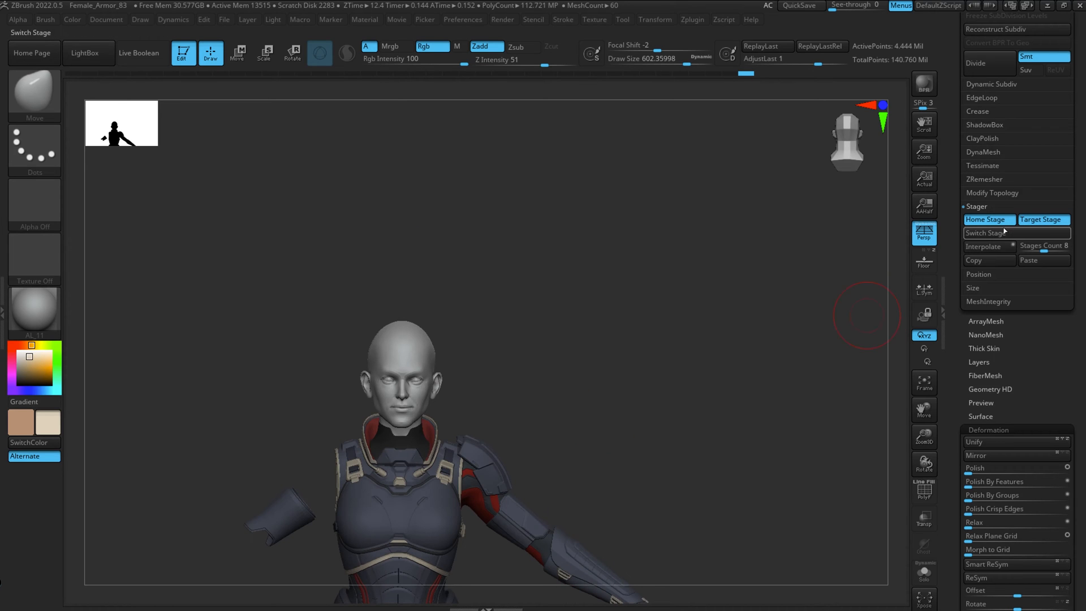
# Lengthen the merged wrist guard at its home stage using the Move brush at a draw size of about 989.
pyautogui.press('space')
pyautogui.moveTo(407, 206); pyautogui.dragTo(440, 208)
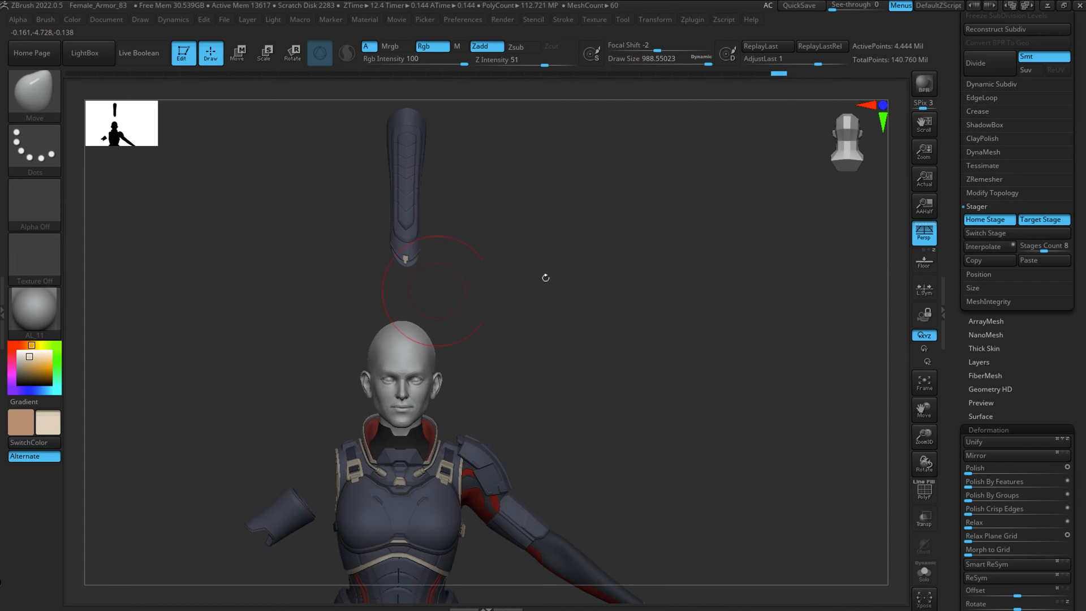
pyautogui.moveTo(650, 262); pyautogui.dragTo(606, 233)
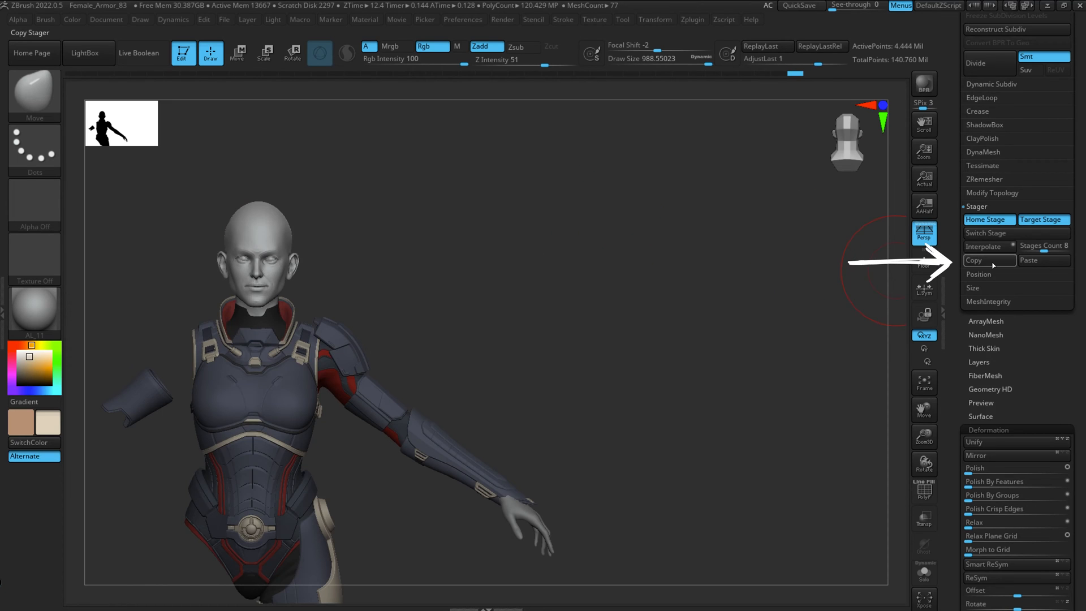
# Copy the merged wrist guard's stager data and delete the merged subtool.
pyautogui.moveTo(958, 236); pyautogui.dragTo(978, 484)
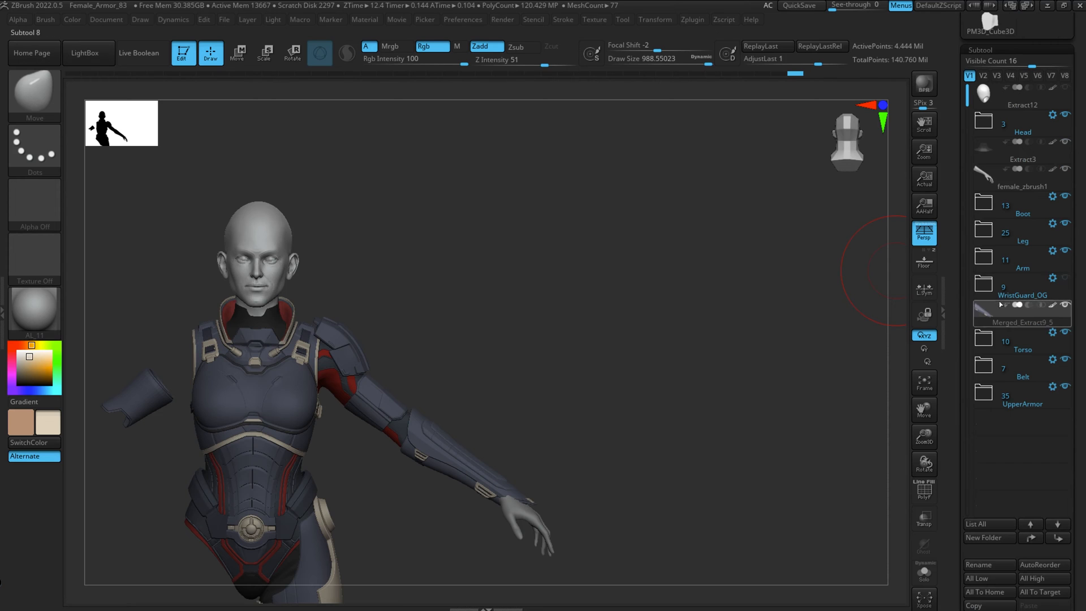
pyautogui.moveTo(960, 596); pyautogui.dragTo(954, 504)
pyautogui.click(979, 560)
pyautogui.click(886, 582)
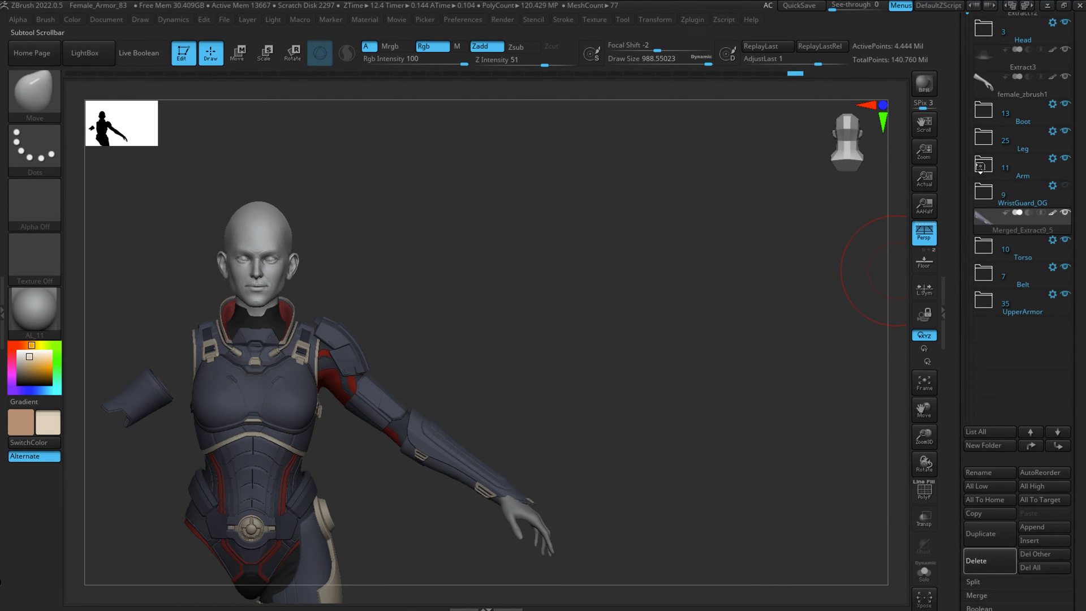
# Show the WristGuard_OG folder, select Merged_Extract28 in it, and extend the guard's lower end with the Move brush.
pyautogui.click(1057, 201)
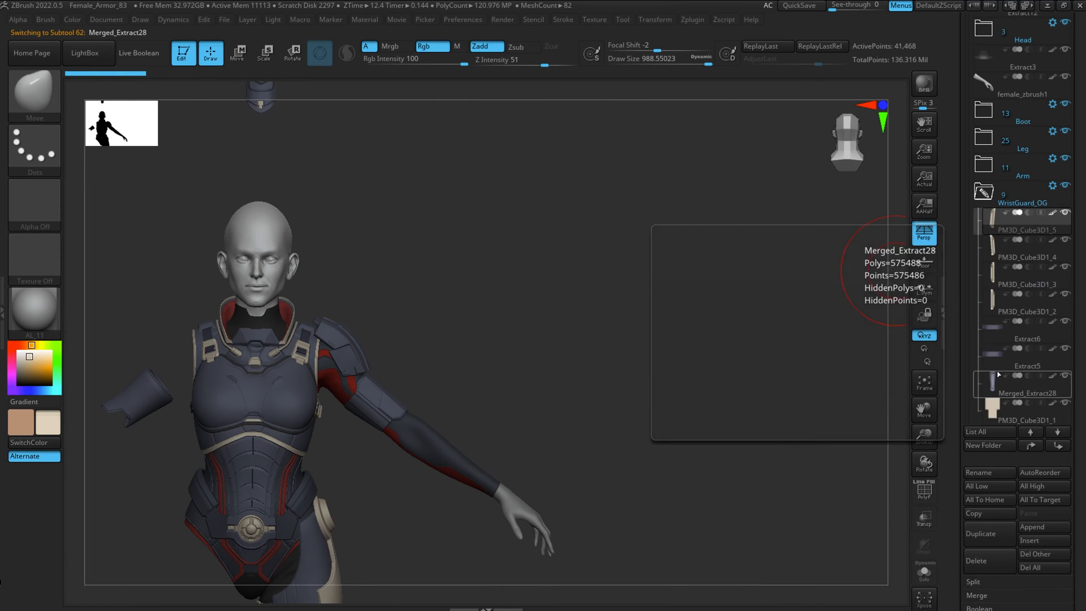
pyautogui.click(1018, 383)
pyautogui.keyDown('alt'); pyautogui.moveTo(559, 211); pyautogui.dragTo(688, 444); pyautogui.keyUp('alt')
pyautogui.moveTo(397, 399); pyautogui.dragTo(395, 378)
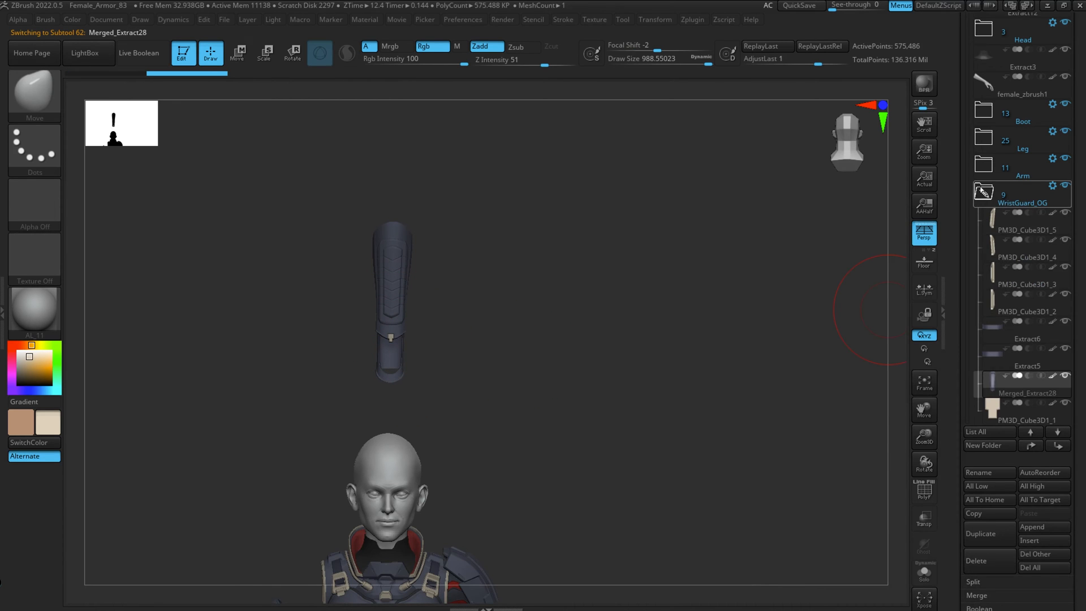
# Collapse the WristGuard_OG folder and merge all its parts into a single subtool.
pyautogui.click(1044, 192)
pyautogui.click(1052, 186)
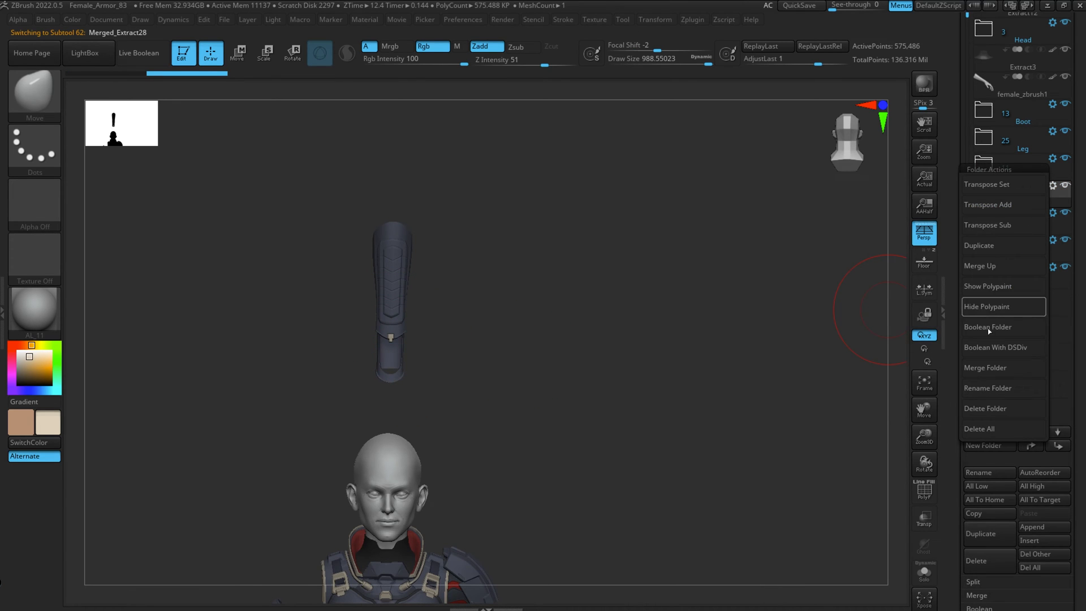
pyautogui.click(994, 369)
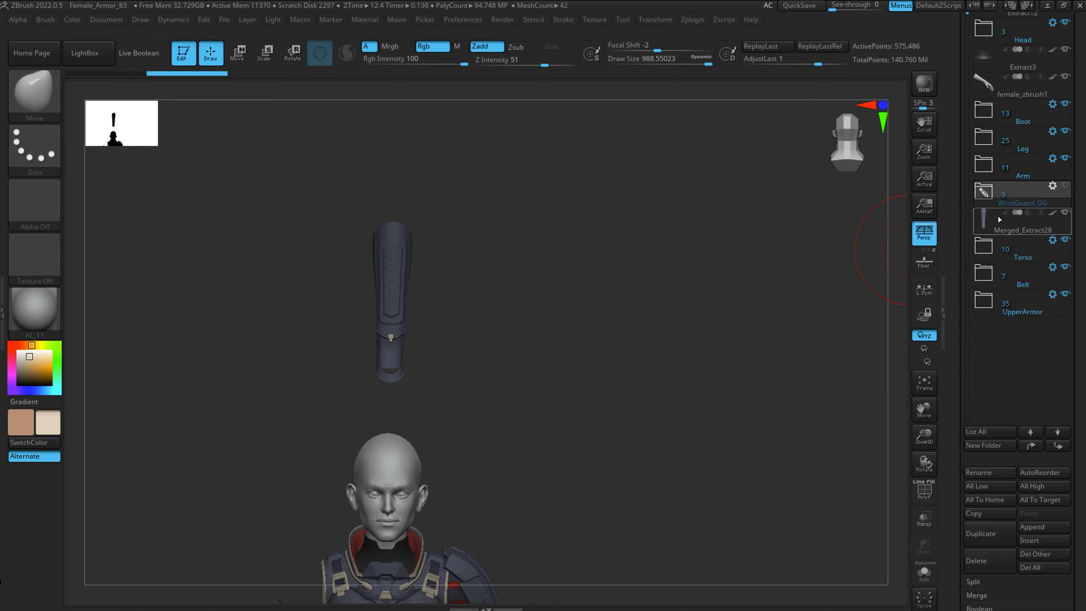
# Paste the copied stager data onto the newly merged wrist guard and switch it between its home and target stages.
pyautogui.moveTo(960, 251); pyautogui.dragTo(932, 84)
pyautogui.click(1037, 238)
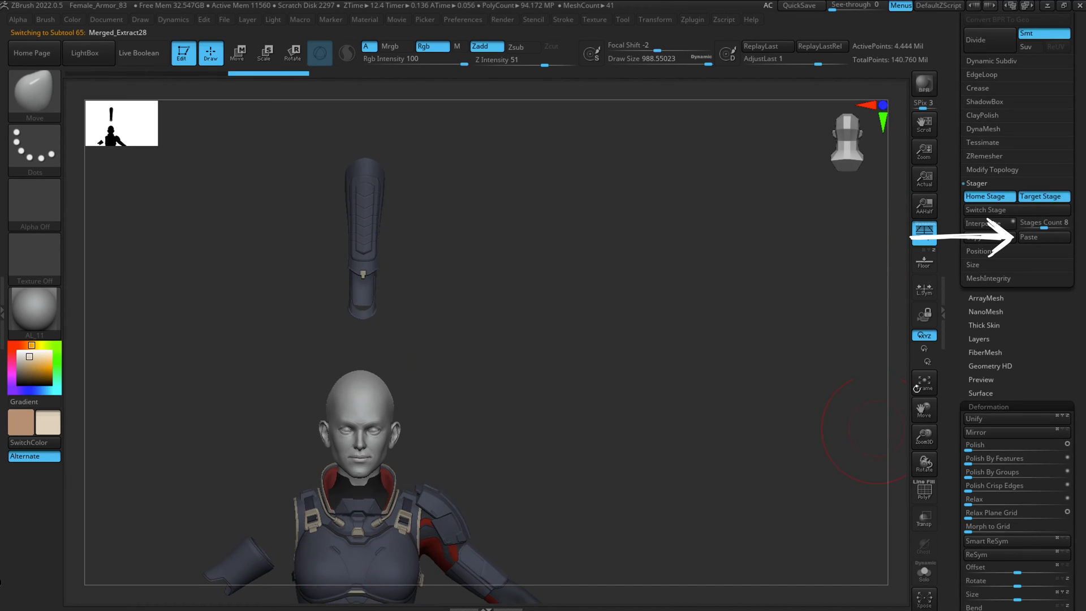
pyautogui.click(977, 211)
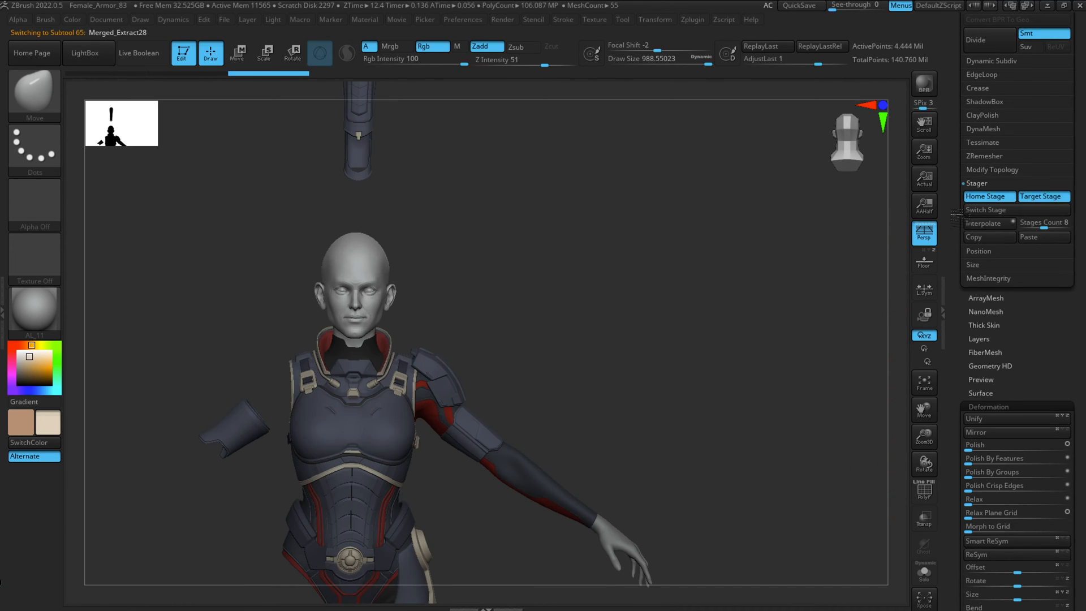
pyautogui.click(994, 209)
pyautogui.click(994, 210)
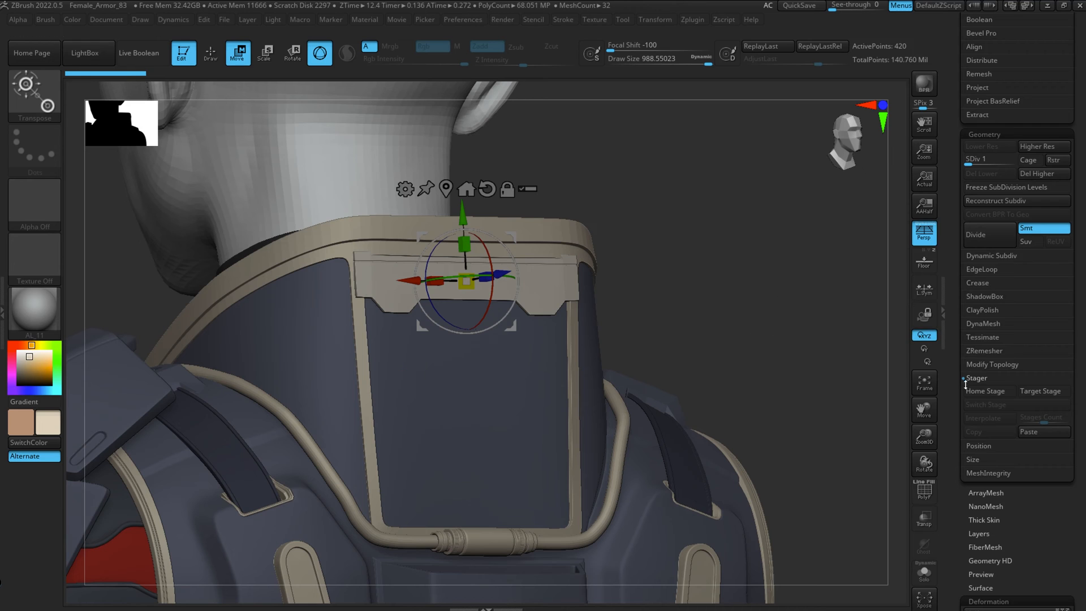
# Move the back collar plate from its home stage down to the collar's base and store that position as its target stage.
pyautogui.moveTo(463, 218); pyautogui.dragTo(475, 437)
pyautogui.click(1061, 391)
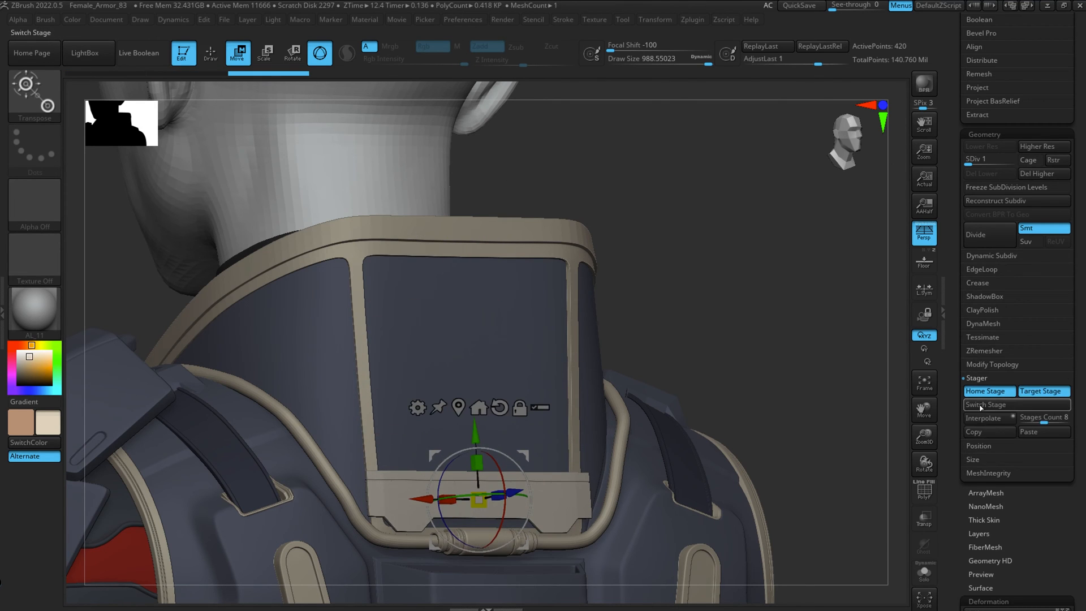
pyautogui.moveTo(956, 396); pyautogui.dragTo(982, 390)
# Delete the back collar plate's higher subdivision levels.
pyautogui.scroll(5, 981, 390)
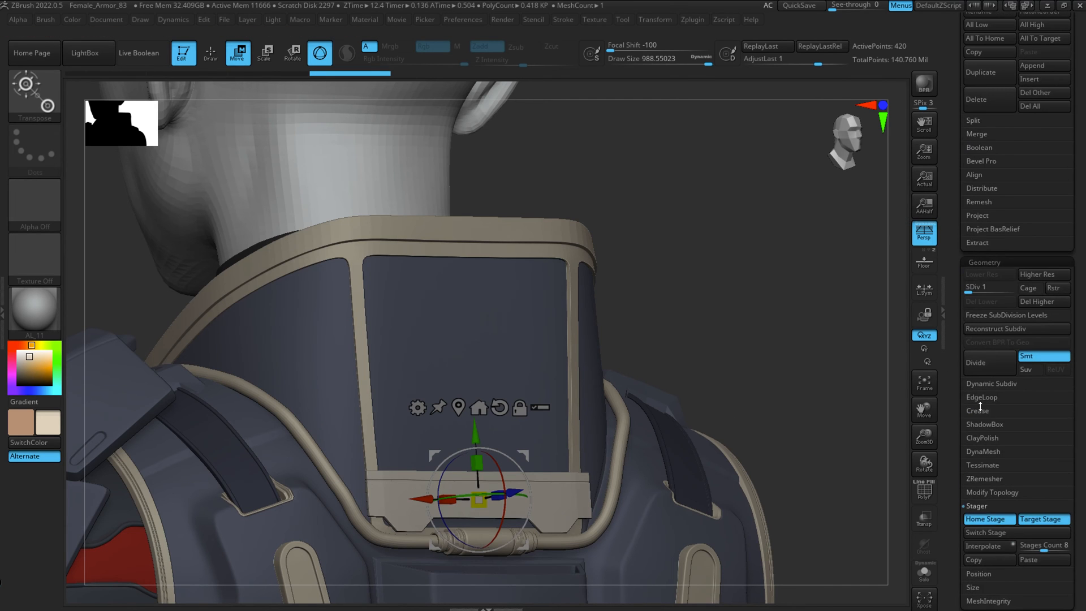
pyautogui.moveTo(959, 334); pyautogui.dragTo(938, 230)
pyautogui.moveTo(954, 480); pyautogui.dragTo(964, 388)
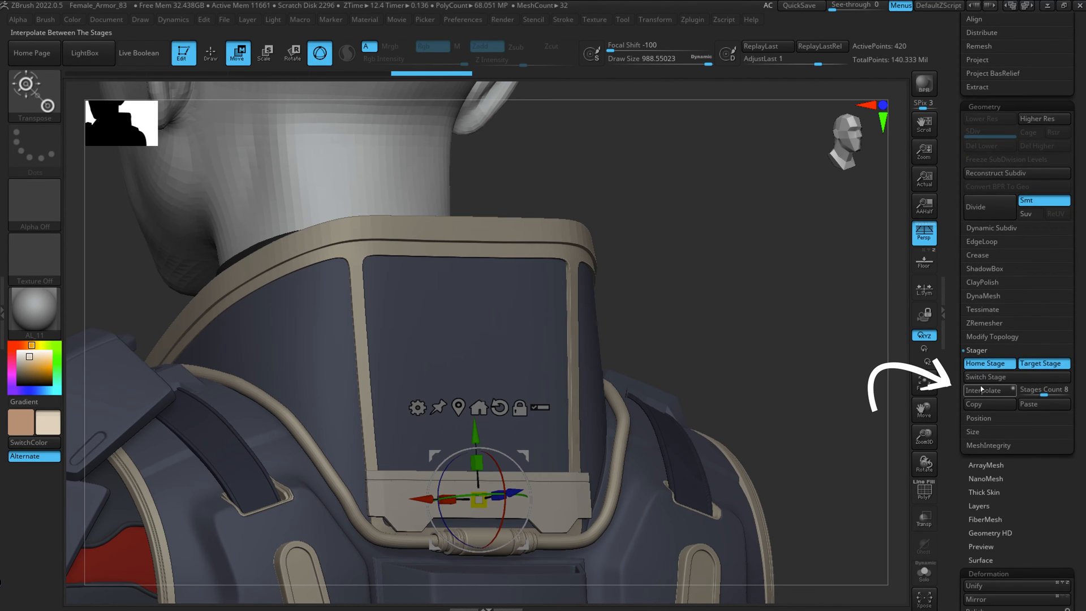
# Try interpolating the collar plate between its home and target stages with a stages count of 4, and undo the interpolation.
pyautogui.click(985, 391)
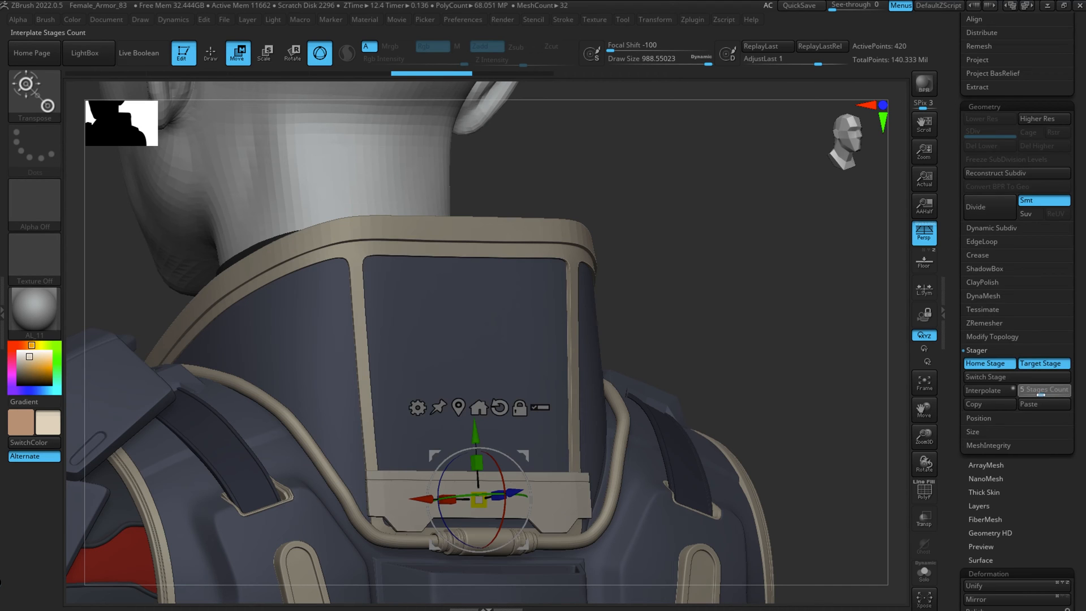
pyautogui.click(985, 390)
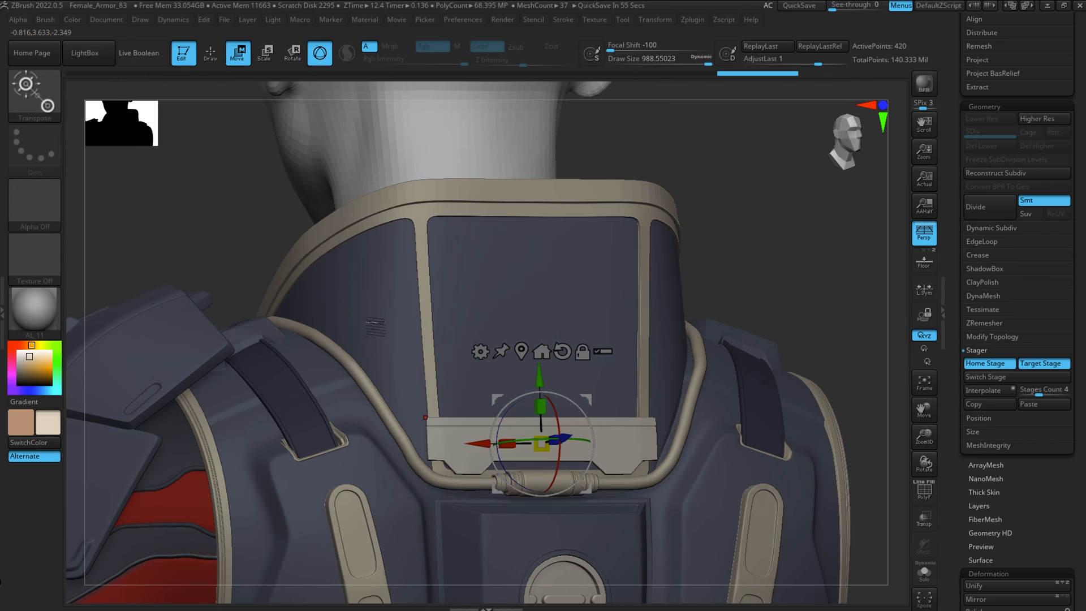
pyautogui.click(982, 390)
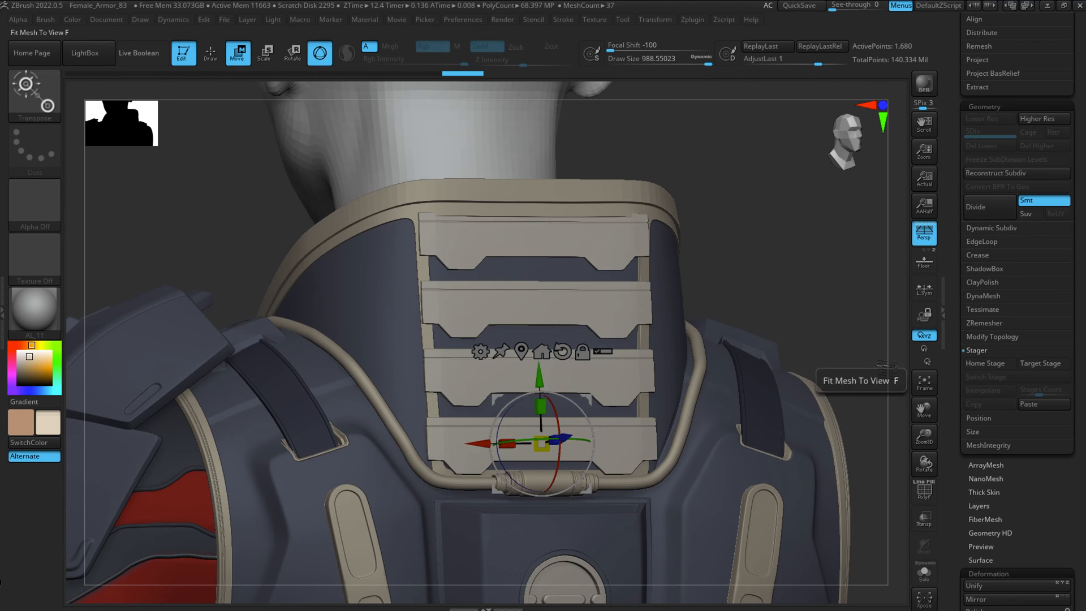
pyautogui.hotkey('ctrl', 'z')
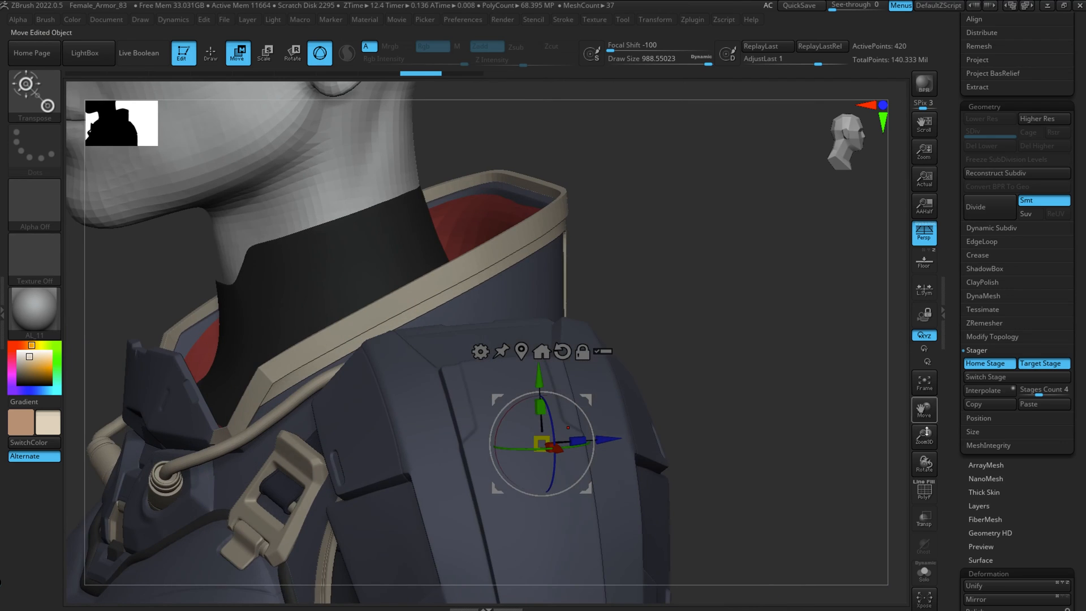
# Select the shoulder pad Merged_PM3D_Plane3D2 in Draw mode and switch it to its home stage.
pyautogui.moveTo(927, 433); pyautogui.dragTo(808, 380)
pyautogui.press('q')
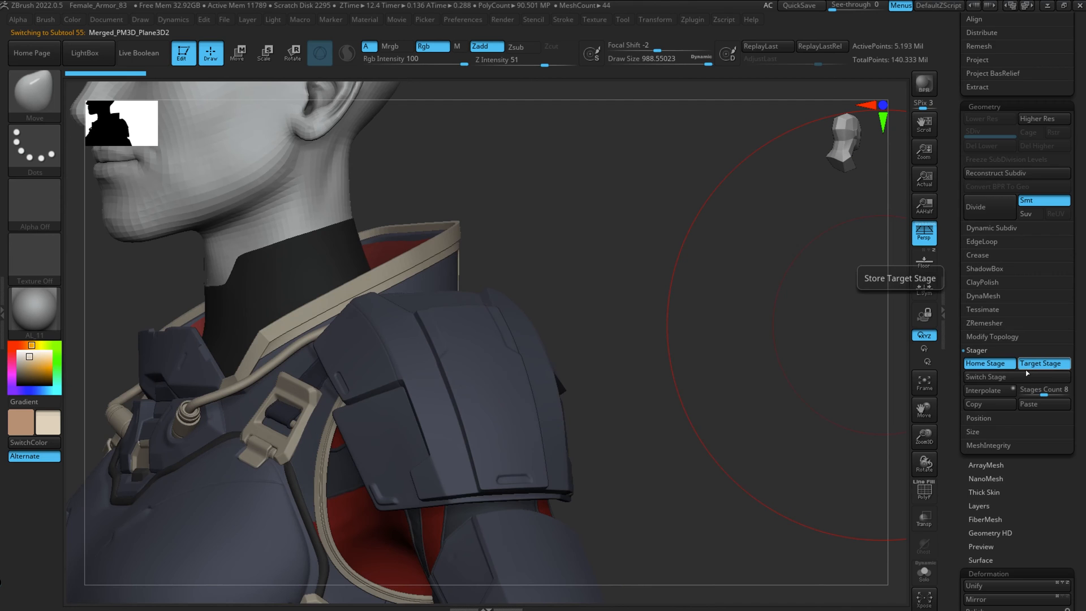
pyautogui.moveTo(667, 349); pyautogui.dragTo(663, 354)
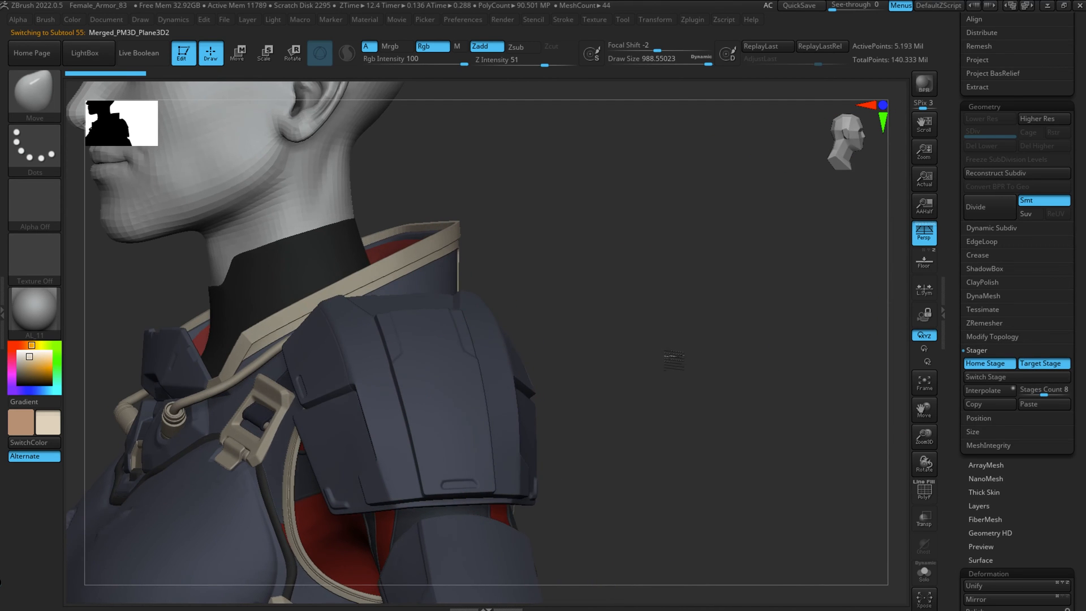
pyautogui.moveTo(923, 439); pyautogui.dragTo(917, 431)
pyautogui.keyDown('alt'); pyautogui.moveTo(779, 361); pyautogui.dragTo(802, 389); pyautogui.keyUp('alt')
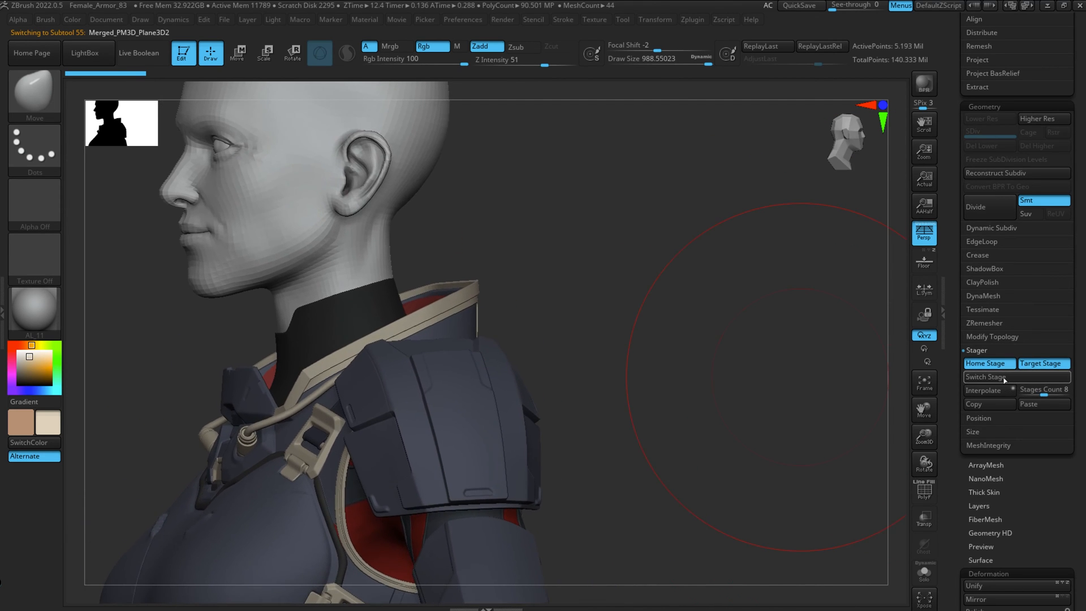
pyautogui.click(973, 377)
pyautogui.moveTo(925, 440); pyautogui.dragTo(733, 436)
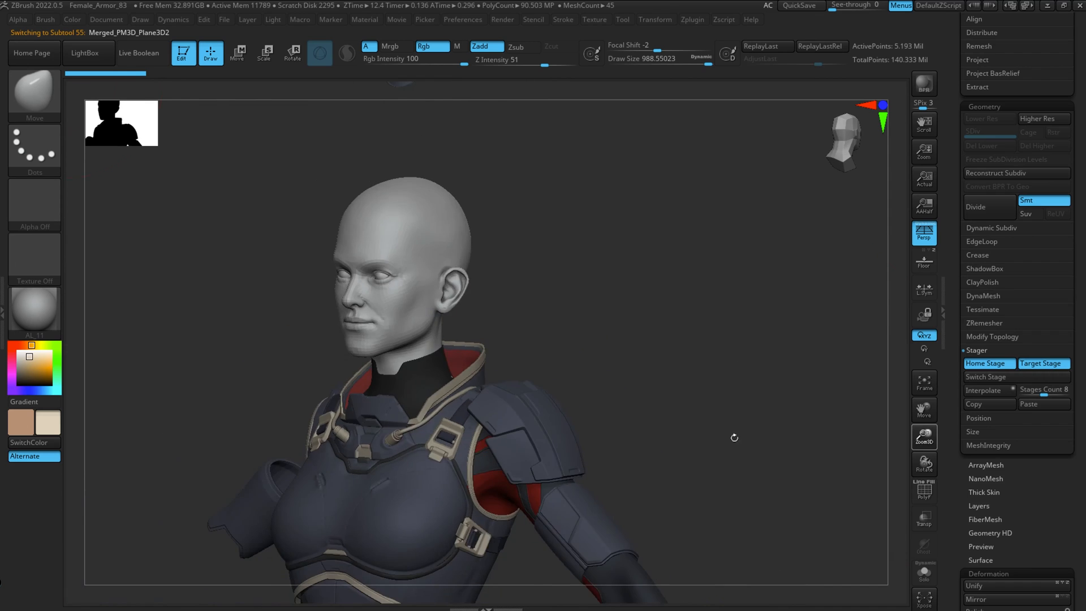
pyautogui.click(998, 380)
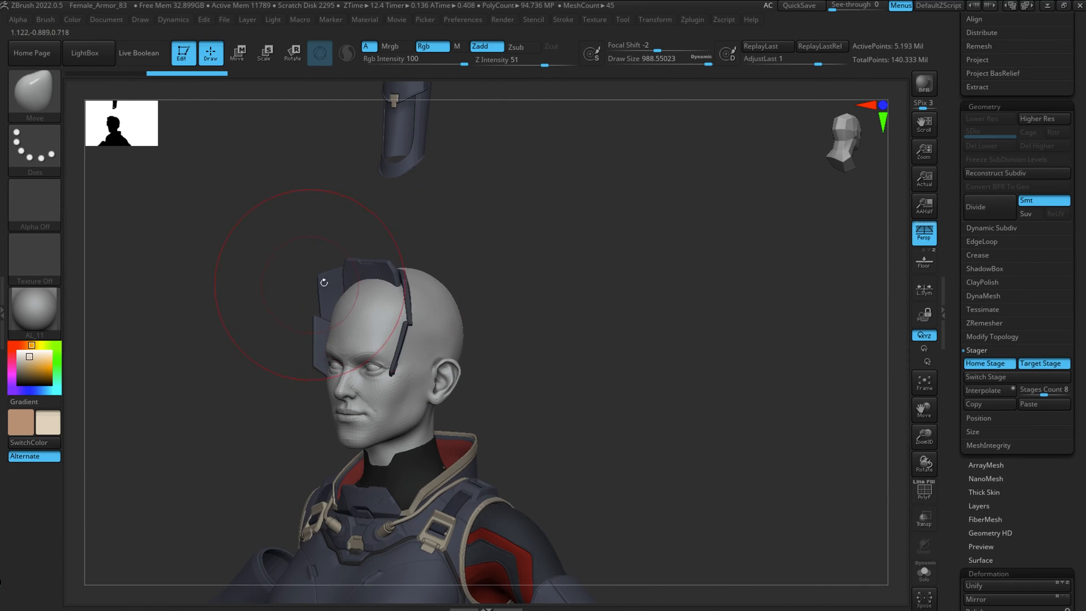
# Isolate the shoulder pad to examine it from another angle, and show the full model again.
pyautogui.click(924, 571)
pyautogui.moveTo(802, 519); pyautogui.dragTo(696, 396)
pyautogui.click(924, 573)
pyautogui.moveTo(848, 476); pyautogui.dragTo(529, 446)
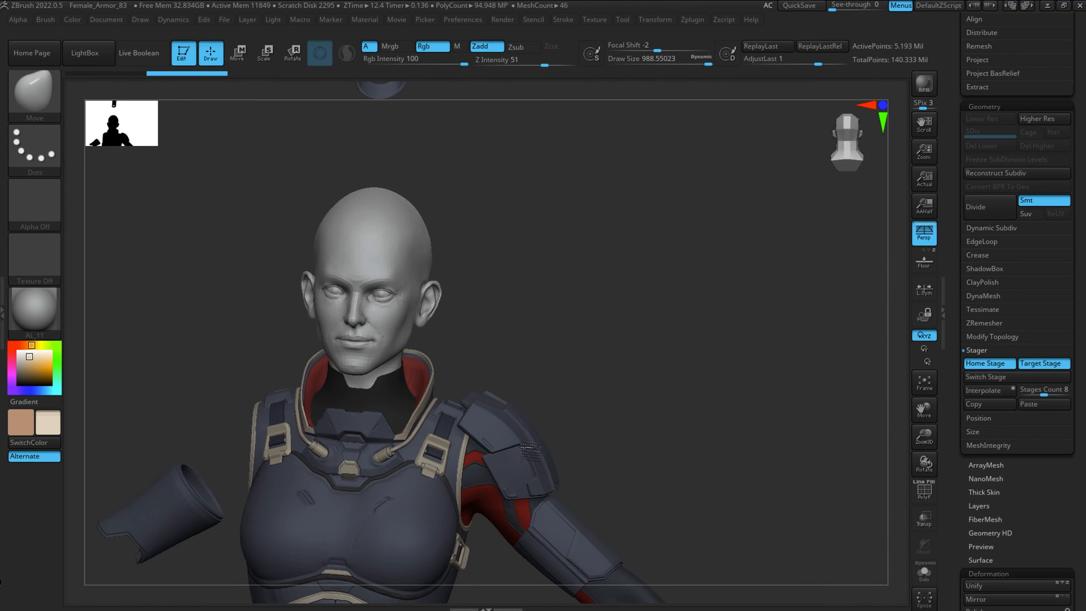
# Move the shoulder pad outward from the shoulder with the gizmo and store the new placement as its target stage.
pyautogui.press('w')
pyautogui.moveTo(574, 405); pyautogui.dragTo(603, 386)
pyautogui.click(1016, 379)
pyautogui.click(1015, 380)
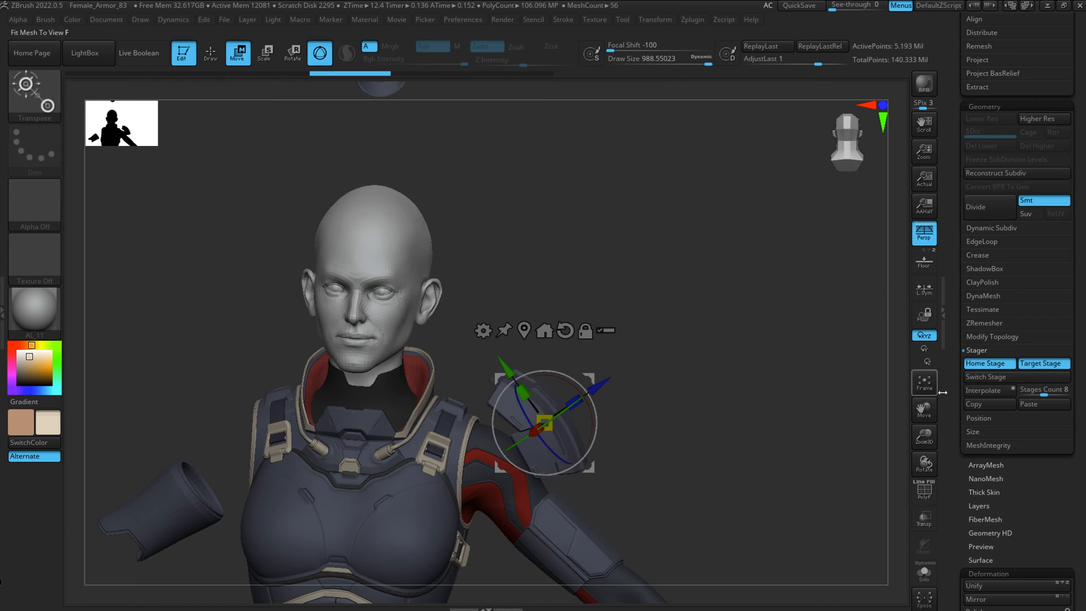
pyautogui.click(1041, 365)
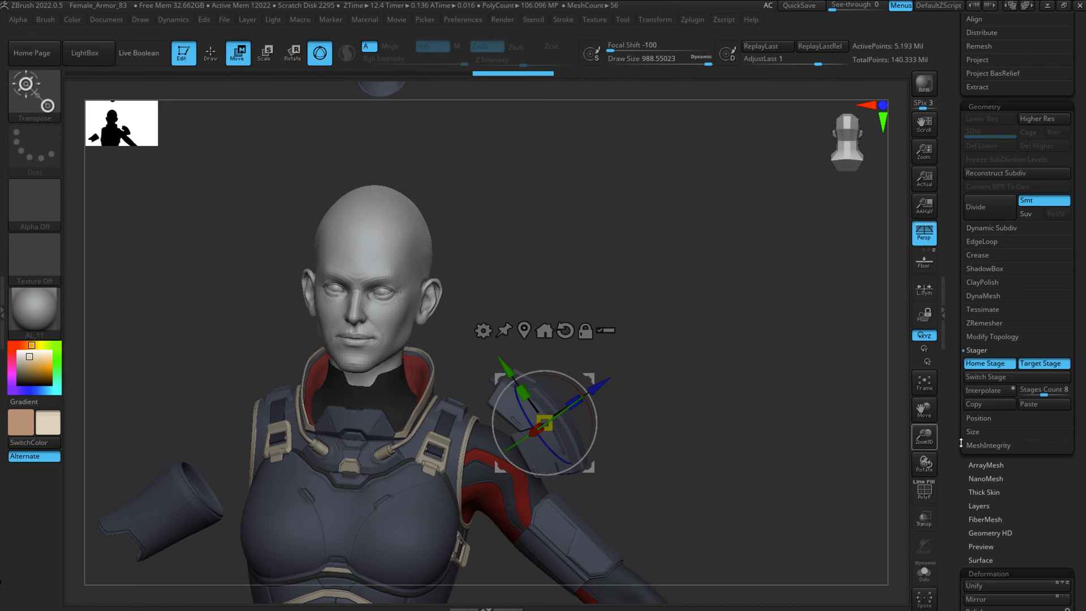
# Switch the shoulder pad to its home stage and back to the updated target stage.
pyautogui.click(1005, 377)
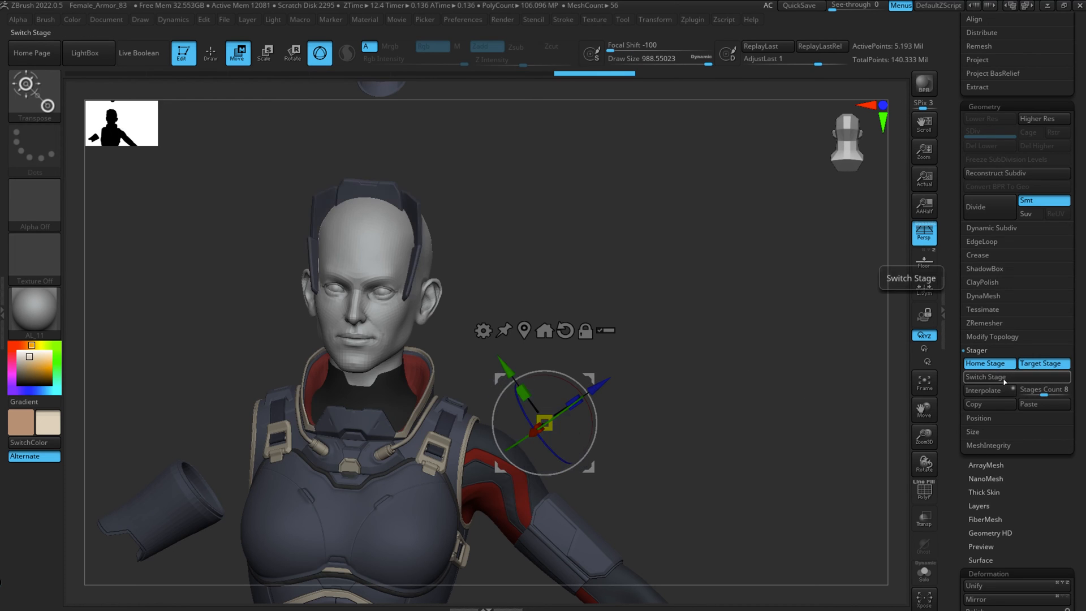
pyautogui.click(1000, 382)
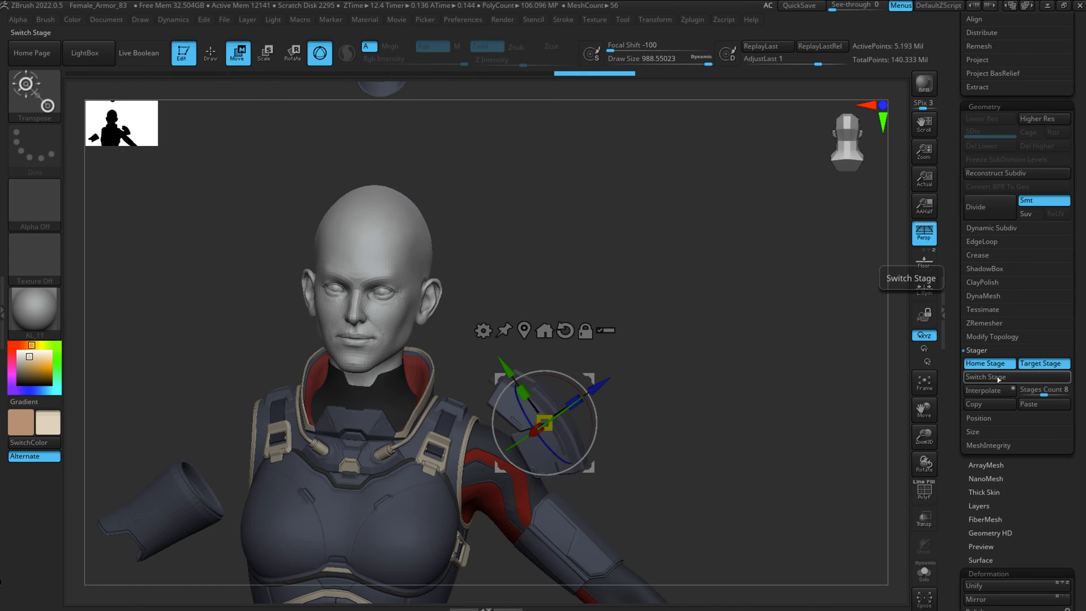
pyautogui.click(996, 368)
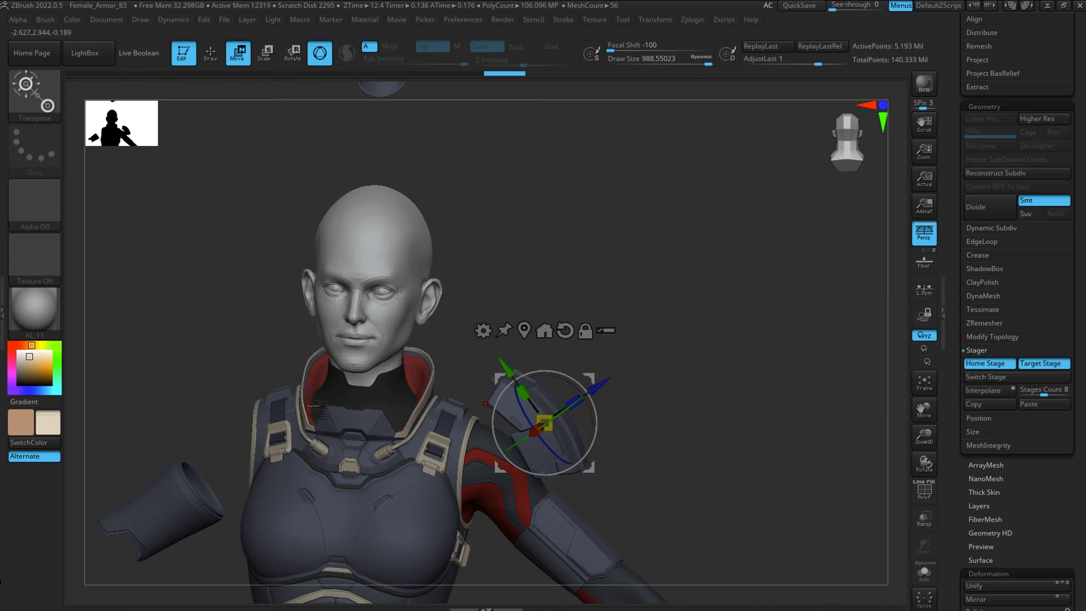